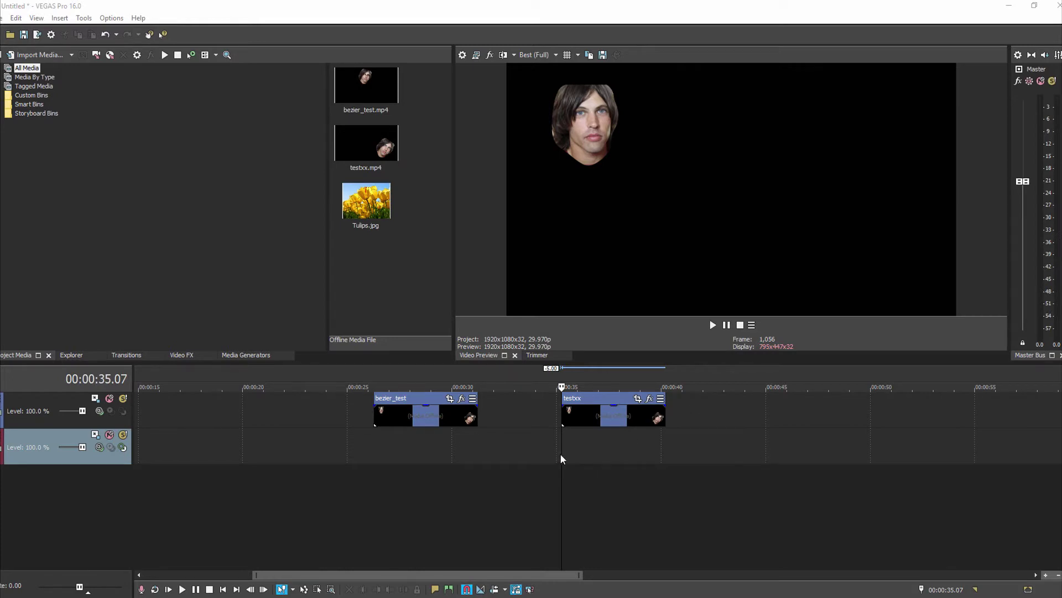
Step: Play back the testxx clip to review the moving face, and return the playhead to the clip's start
key("space")
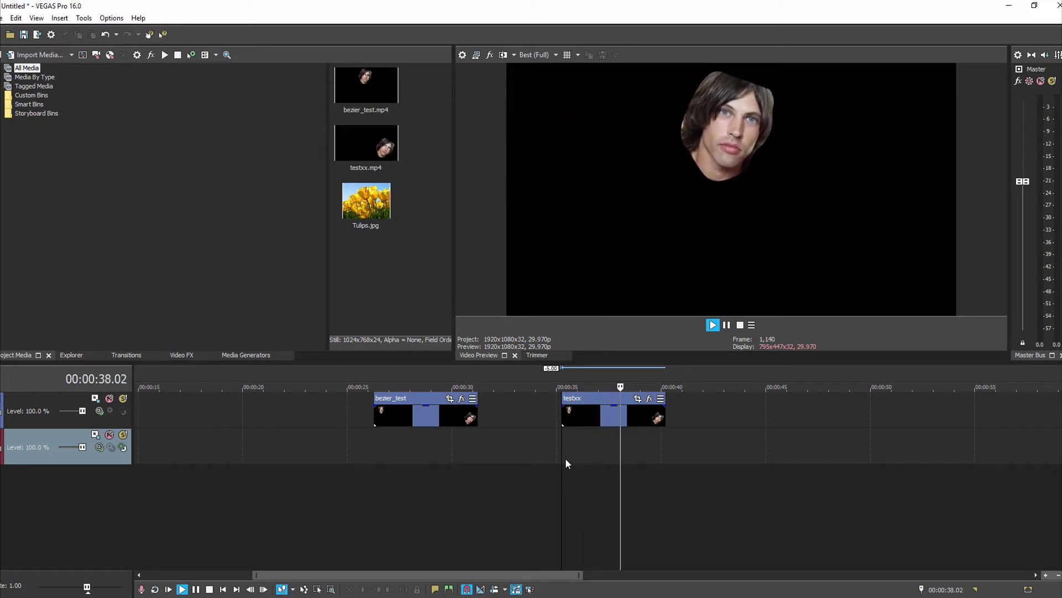
key("Return")
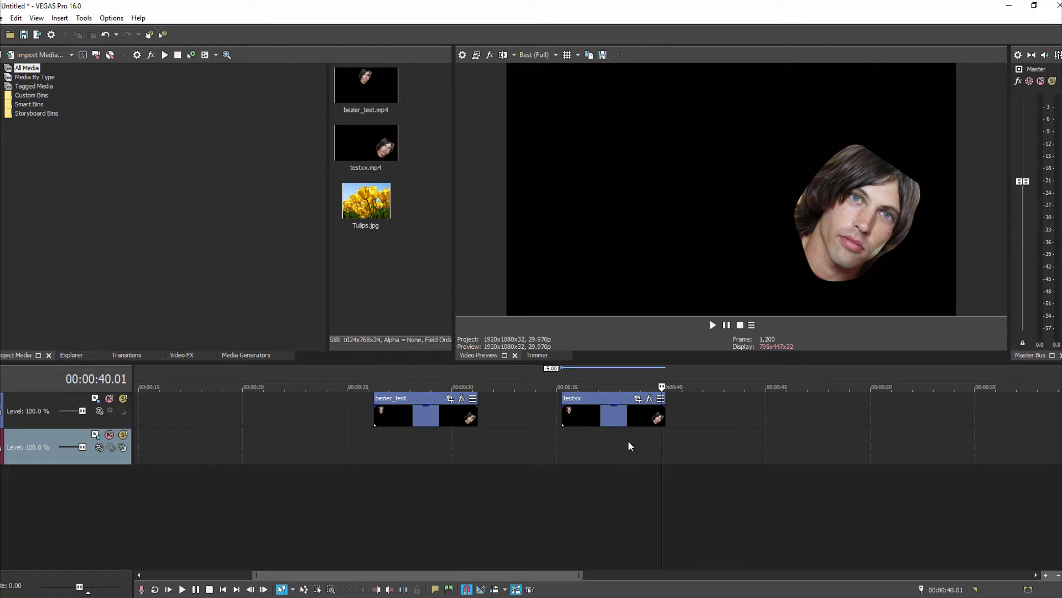
left_click(562, 437)
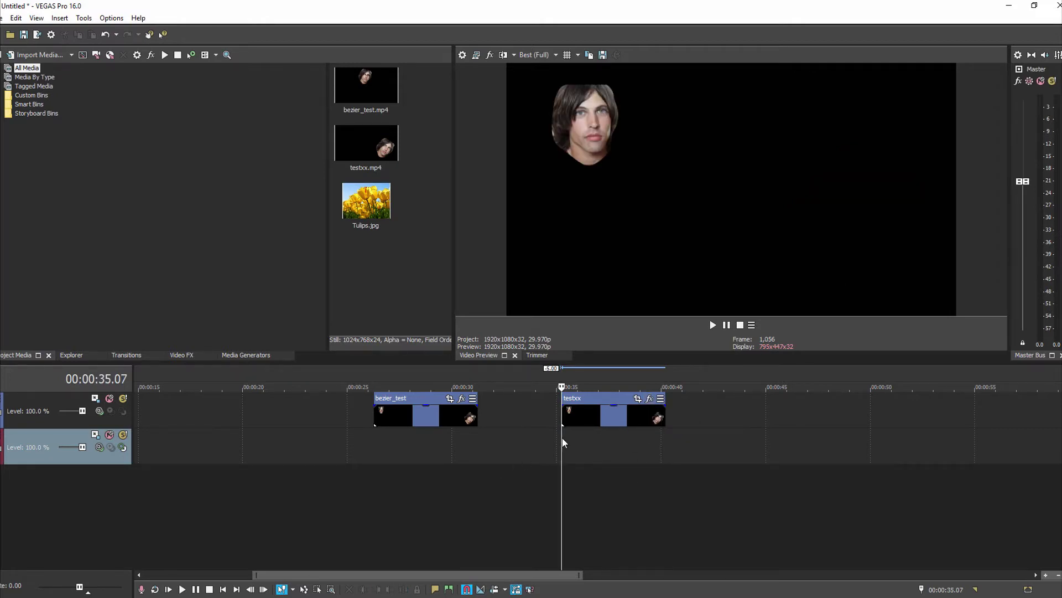
Step: Add the VEGAS Bézier Masking effect to the testxx clip
left_click(649, 399)
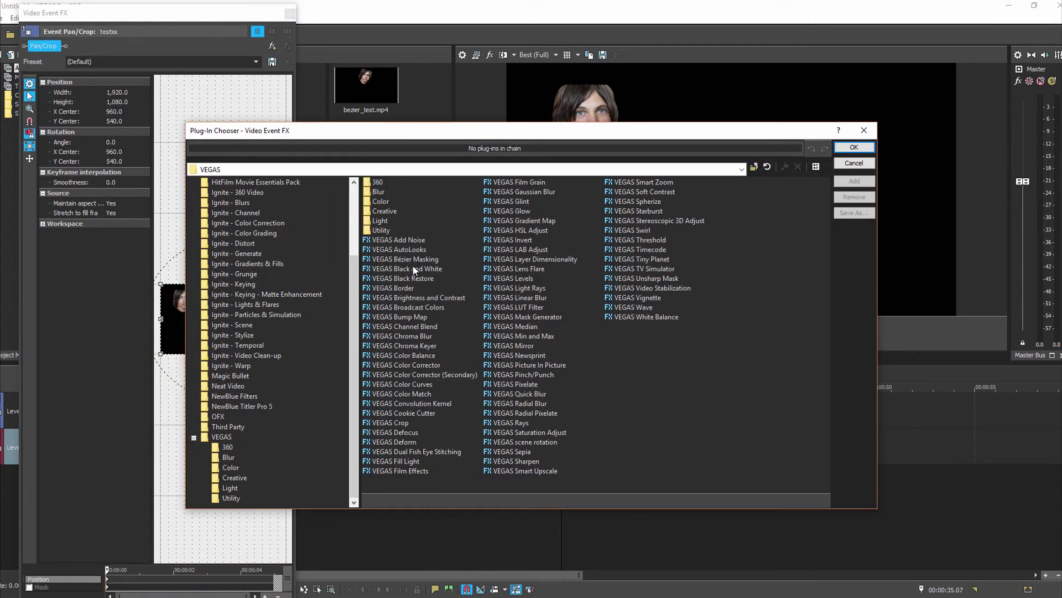
left_click(416, 258)
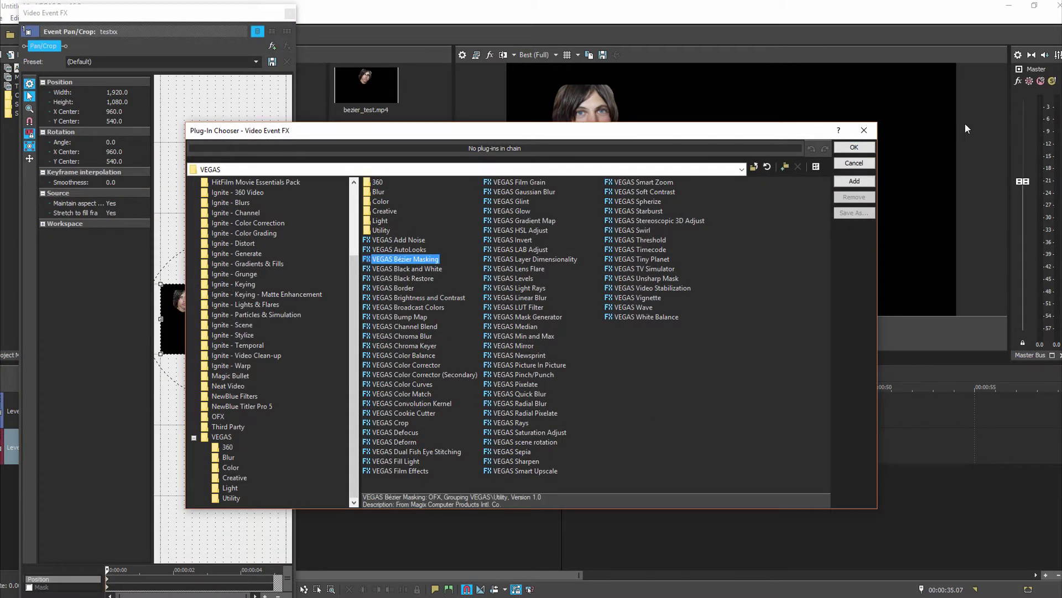
left_click(841, 181)
left_click(852, 147)
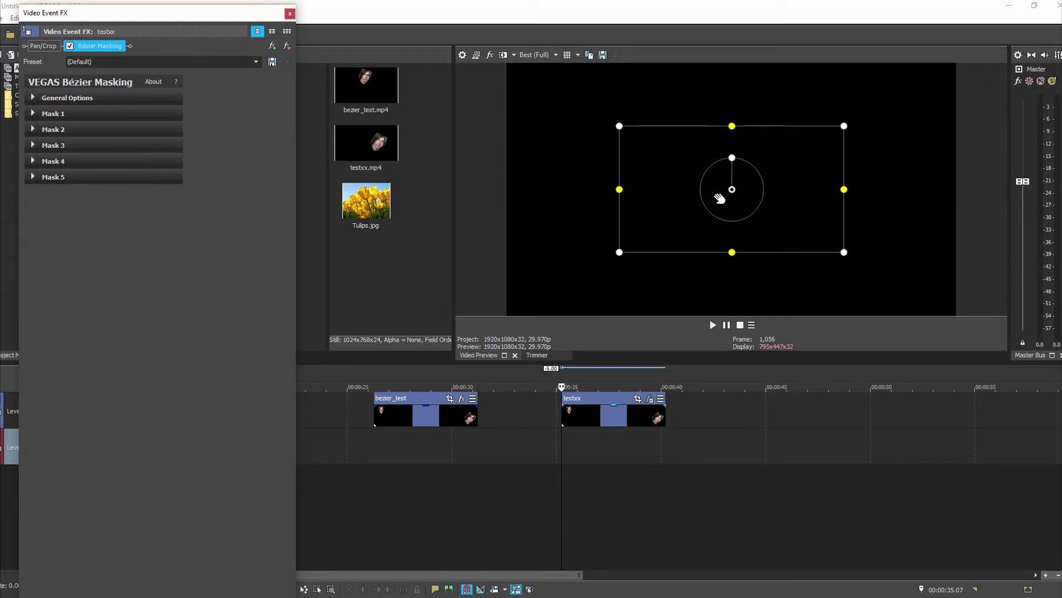
Step: Try a Blend of 1.000 and the Invert and Mask FX options in the general options, restoring Blend to 0.000
left_click(34, 98)
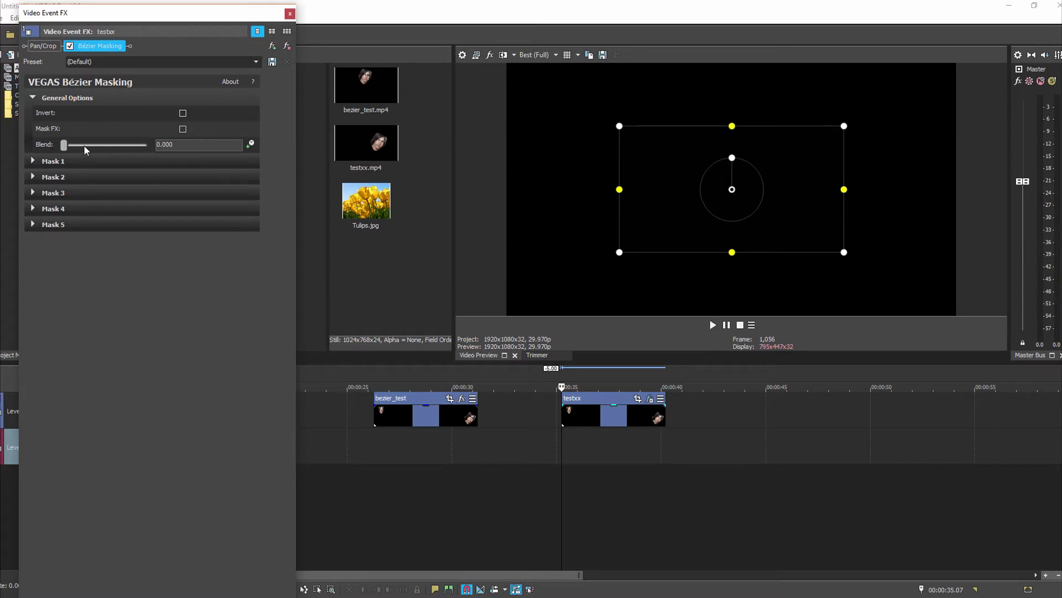
left_click_drag(66, 146, 204, 170)
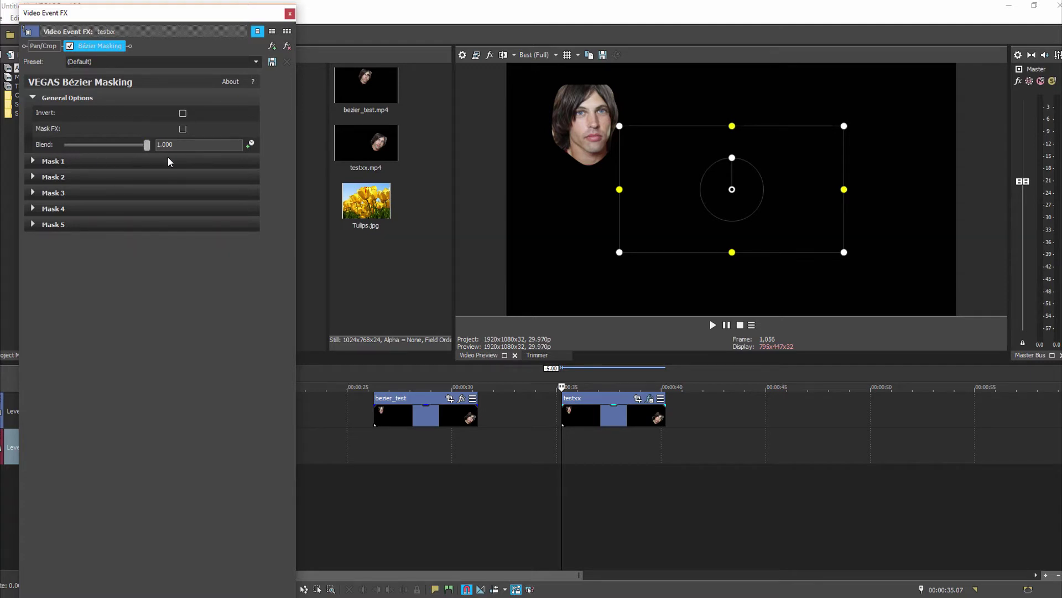
left_click(183, 114)
left_click(183, 130)
left_click(182, 114)
left_click(184, 114)
left_click_drag(146, 147, 65, 148)
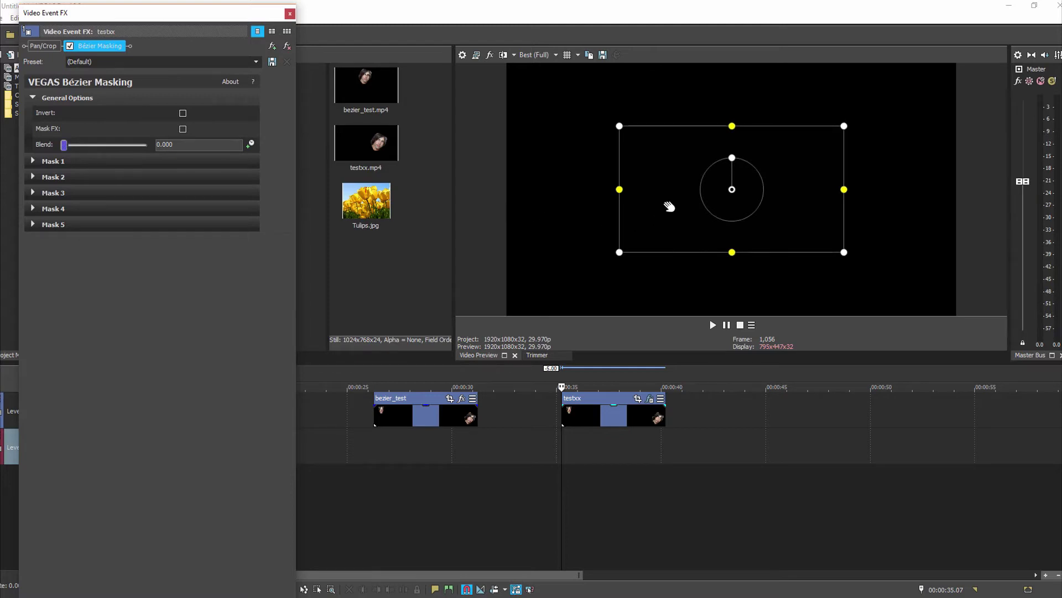
Step: Move the rectangular mask over the face in the preview to about 0.258, 0.734, and look through the mask presets
left_click_drag(670, 206, 694, 203)
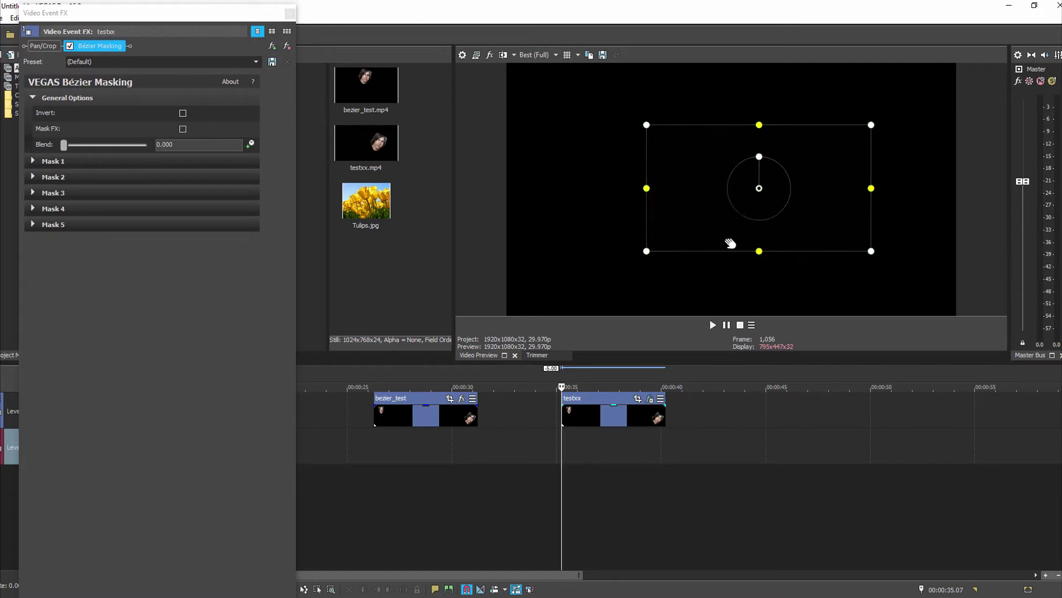
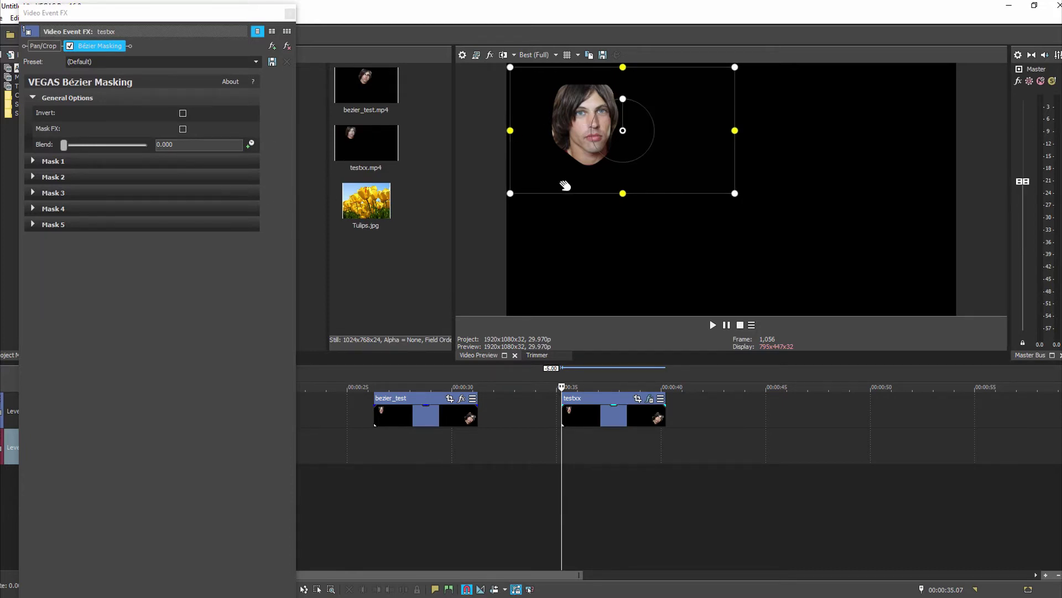
left_click(255, 62)
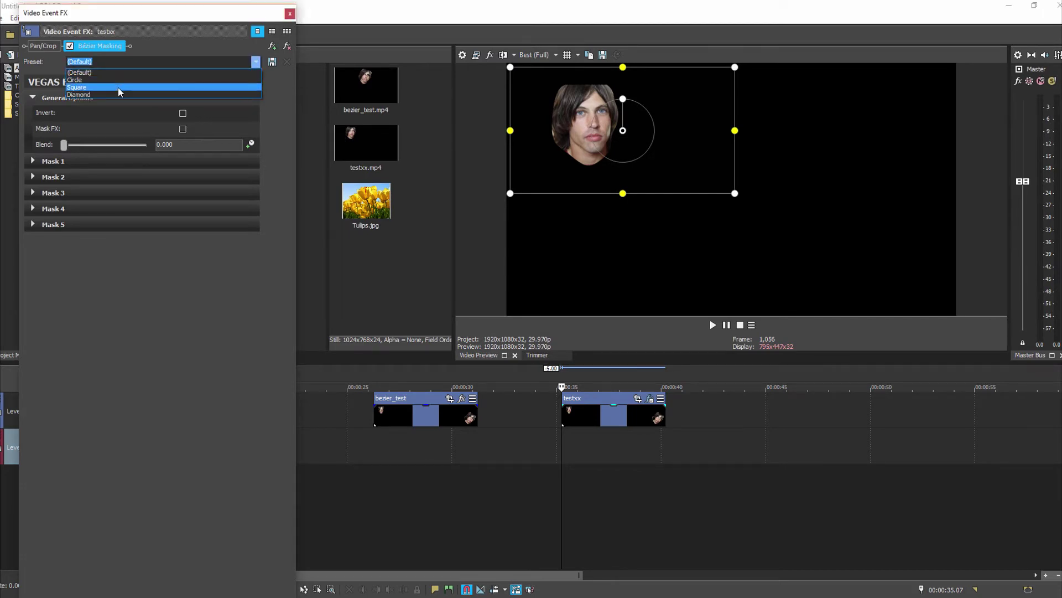
left_click(255, 62)
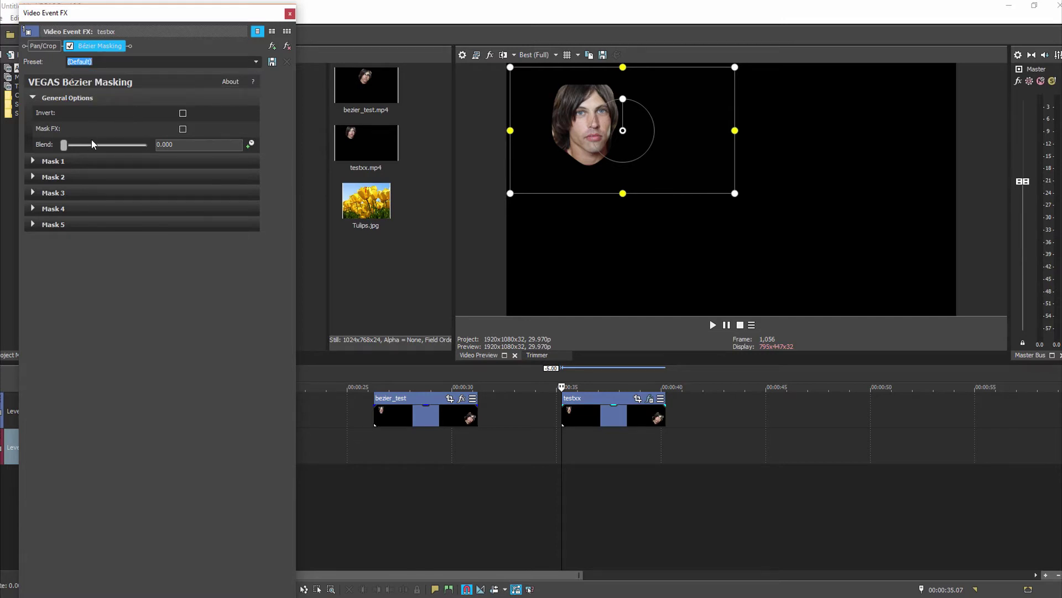
Step: Change Mask 1 to the Oval type and shrink it around the face to about 0.340 in width and height
left_click(33, 161)
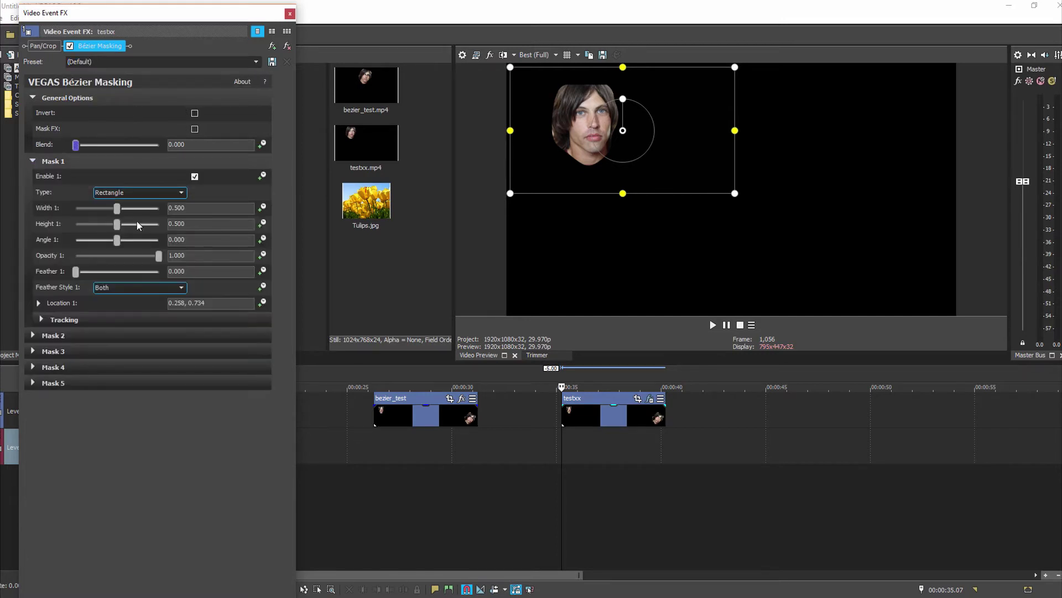
left_click(182, 194)
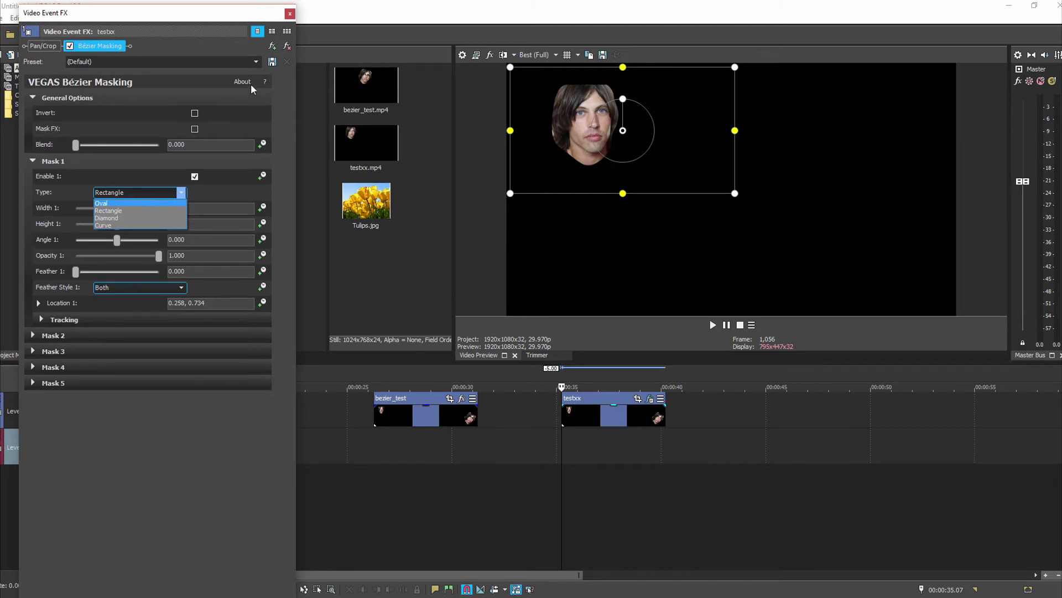
left_click(256, 62)
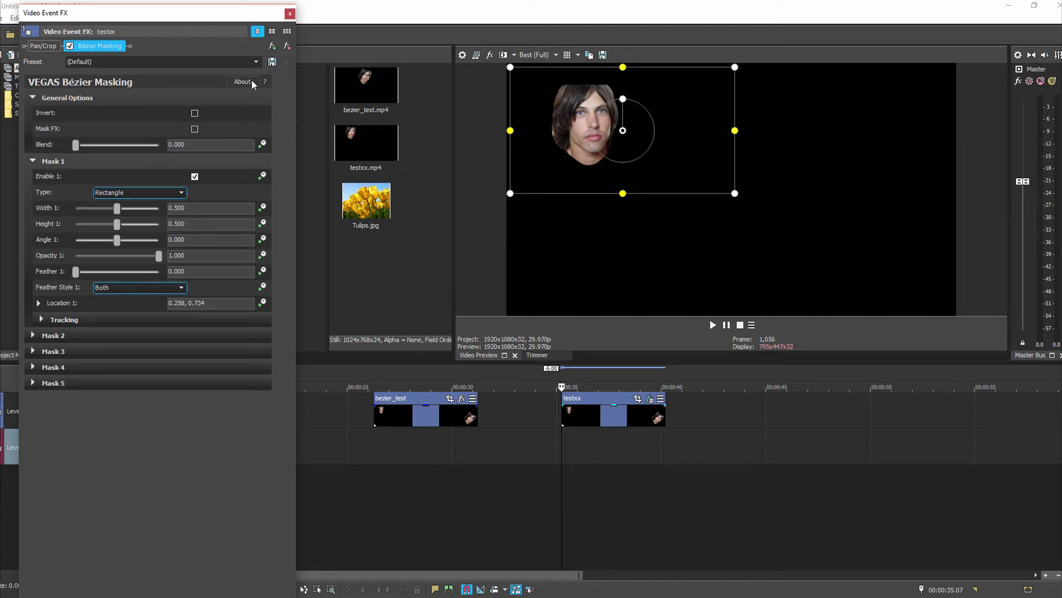
left_click(255, 62)
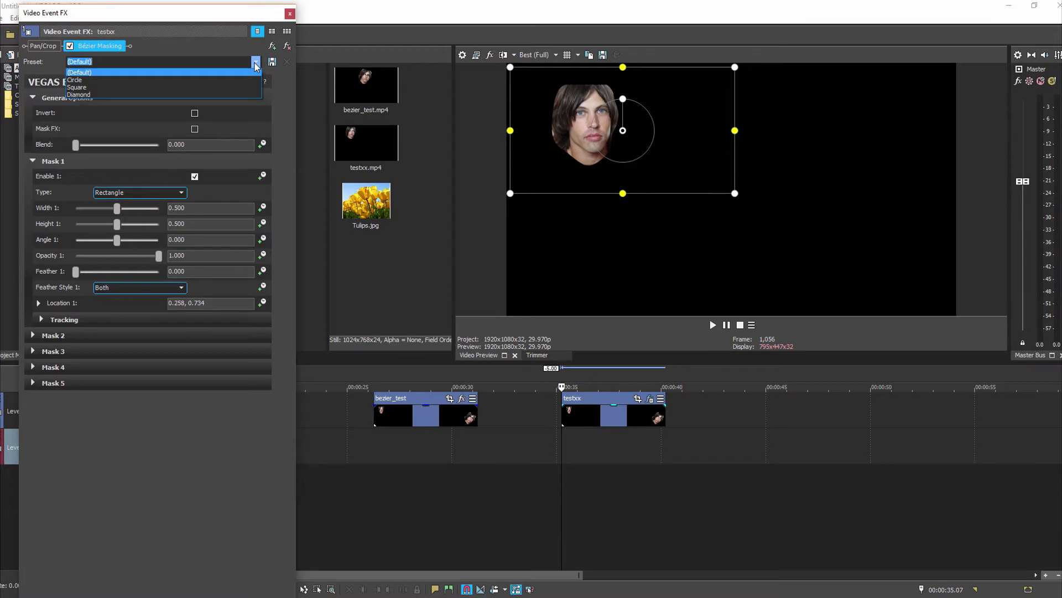
left_click(184, 196)
left_click(183, 194)
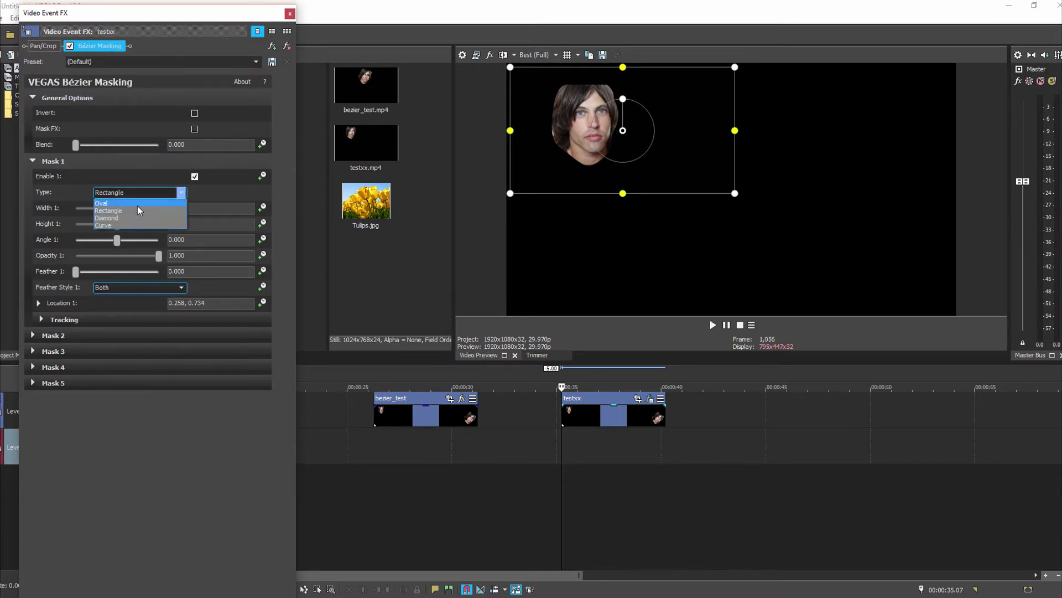
left_click(120, 202)
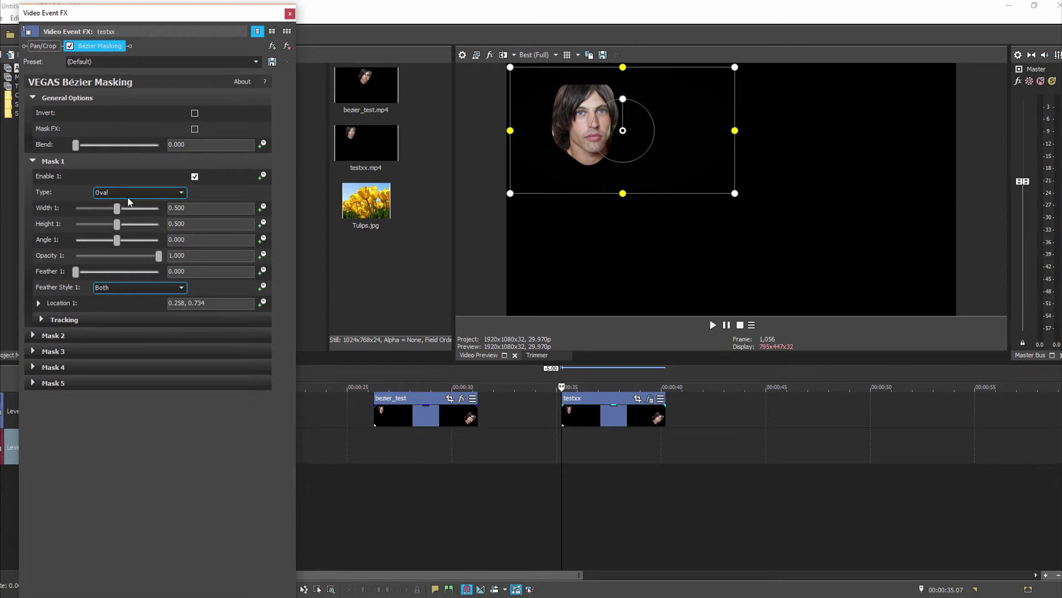
left_click_drag(722, 193, 649, 150)
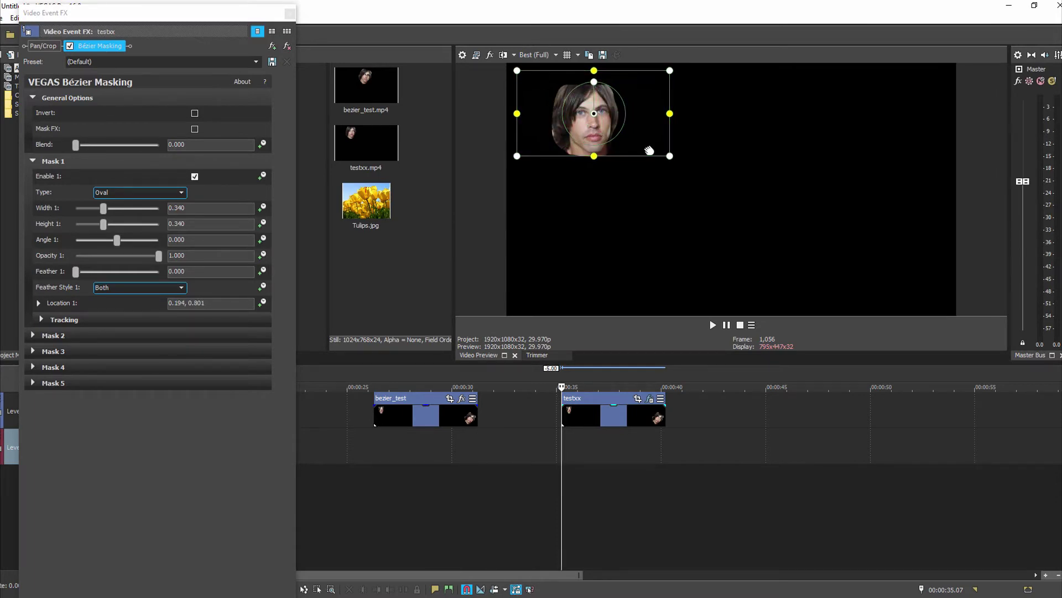
Step: Add a red Solid Color generated event on the track below testxx, starting at the playhead
left_click_drag(237, 12, 167, 413)
left_click(226, 356)
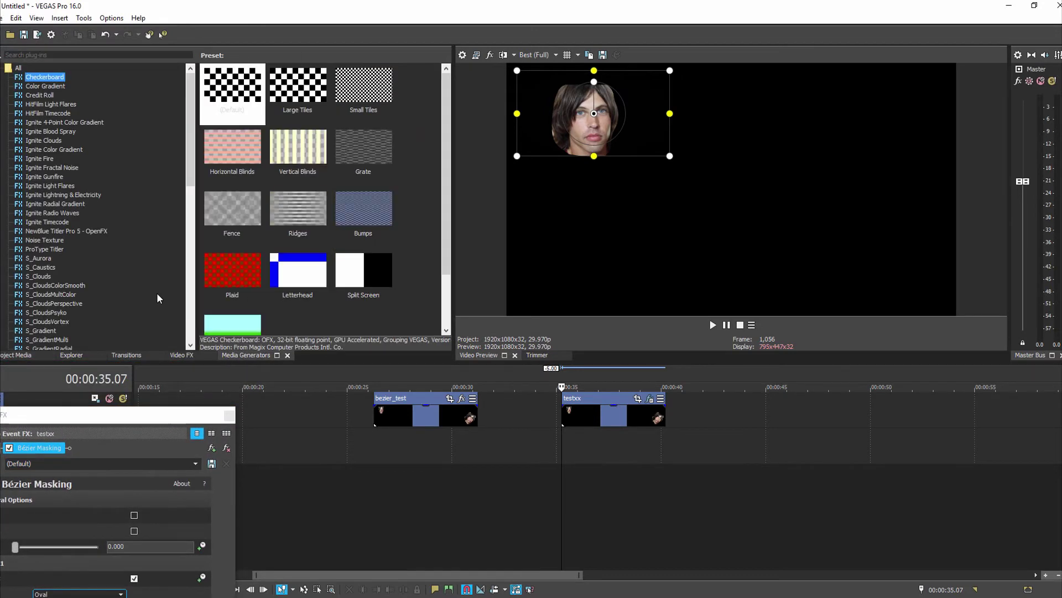
left_click_drag(188, 167, 195, 293)
left_click(51, 259)
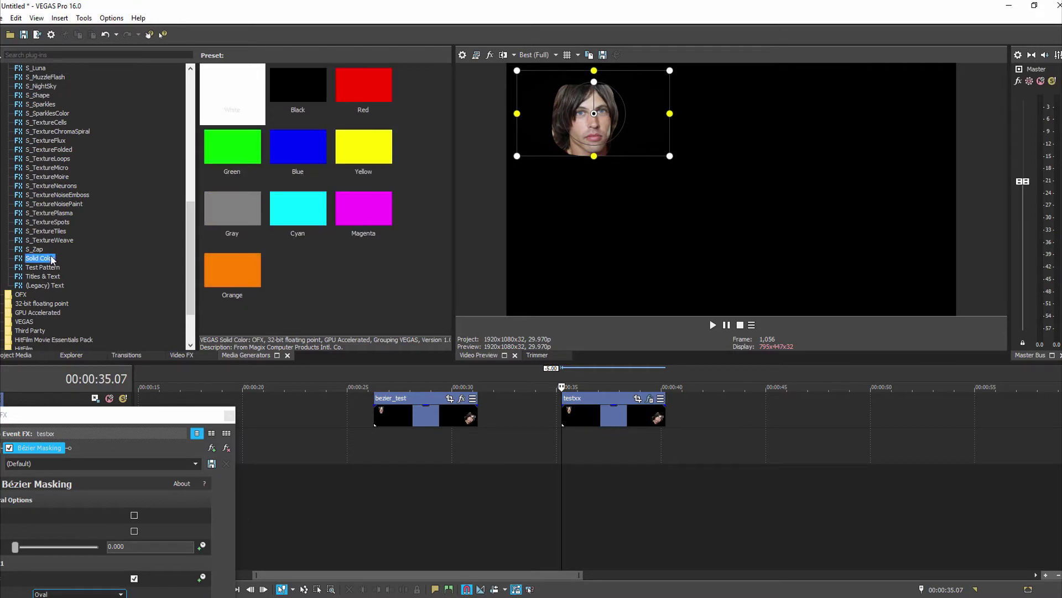
left_click_drag(368, 88, 568, 456)
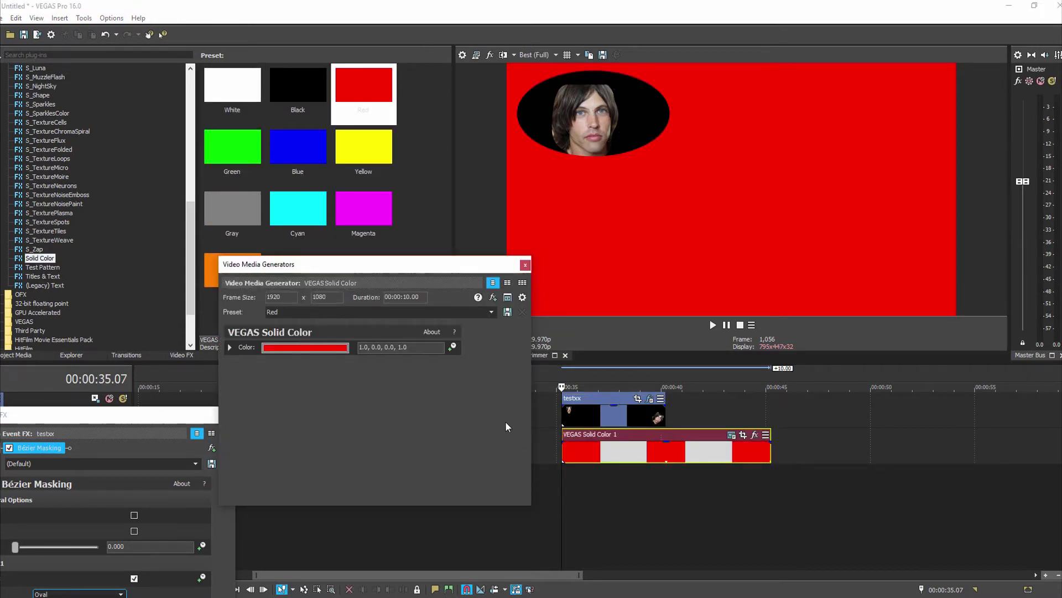
left_click(525, 265)
Step: Try the Circle and Square presets of the Bézier Masking effect on the testxx clip
left_click_drag(153, 436, 275, 94)
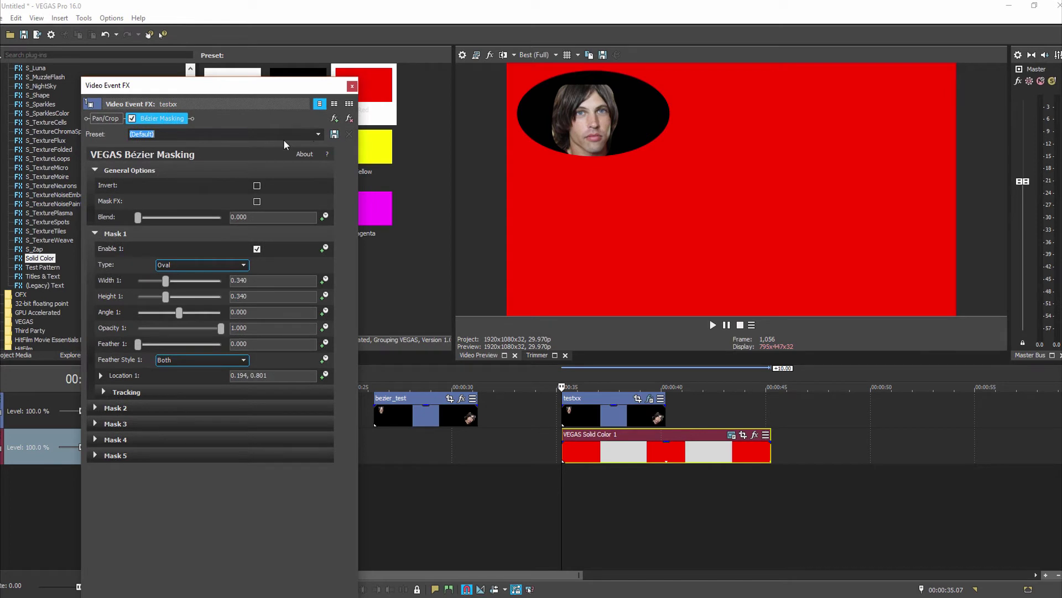
left_click(318, 137)
left_click(191, 153)
left_click(320, 134)
left_click(220, 158)
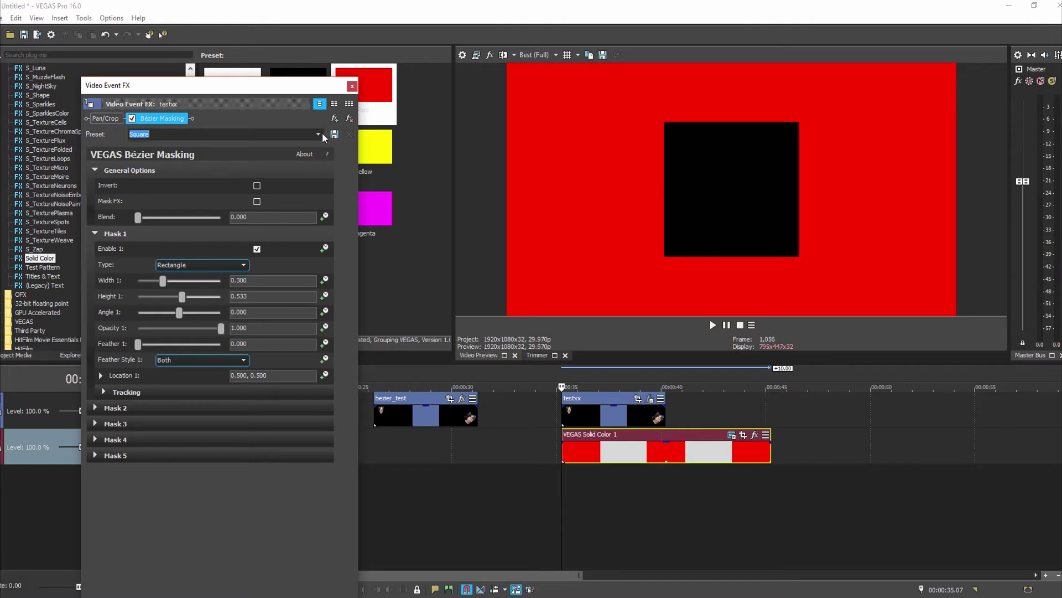
Step: Try the Diamond and Oval types for Mask 1 with the Square preset's dimensions
left_click(243, 266)
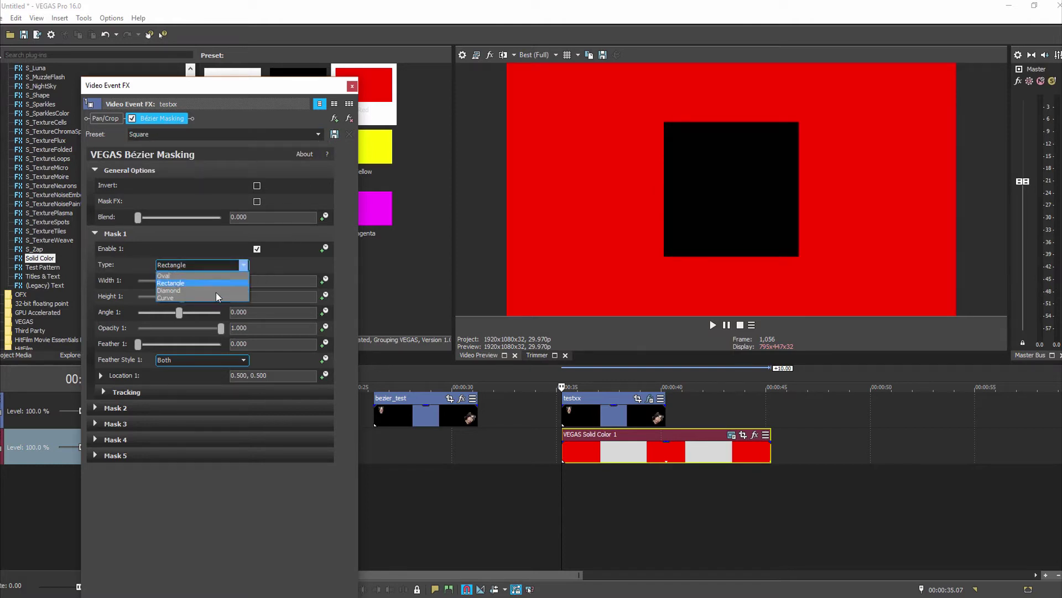
left_click(215, 291)
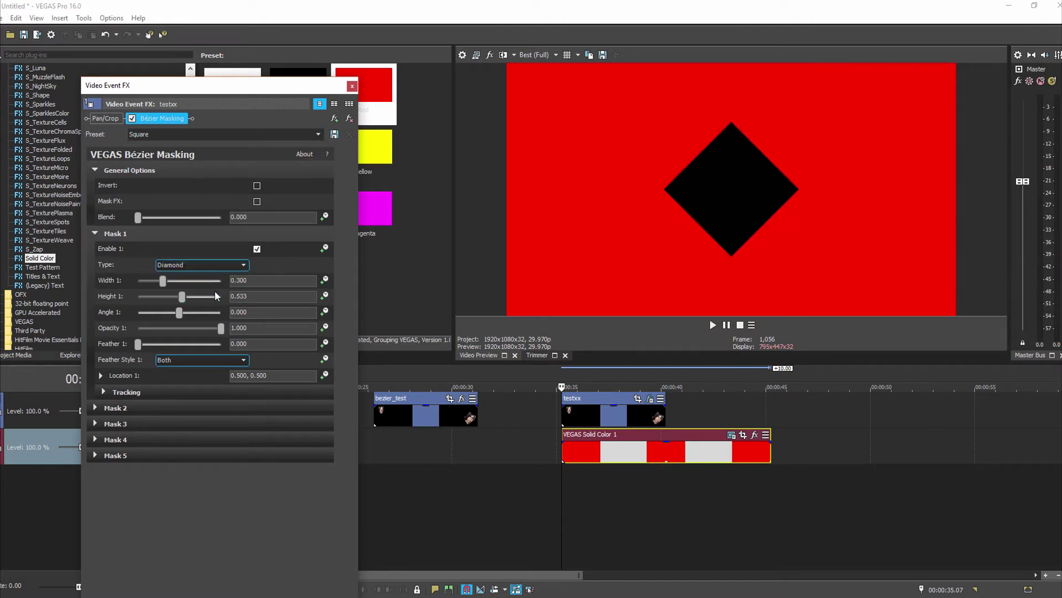
left_click(243, 265)
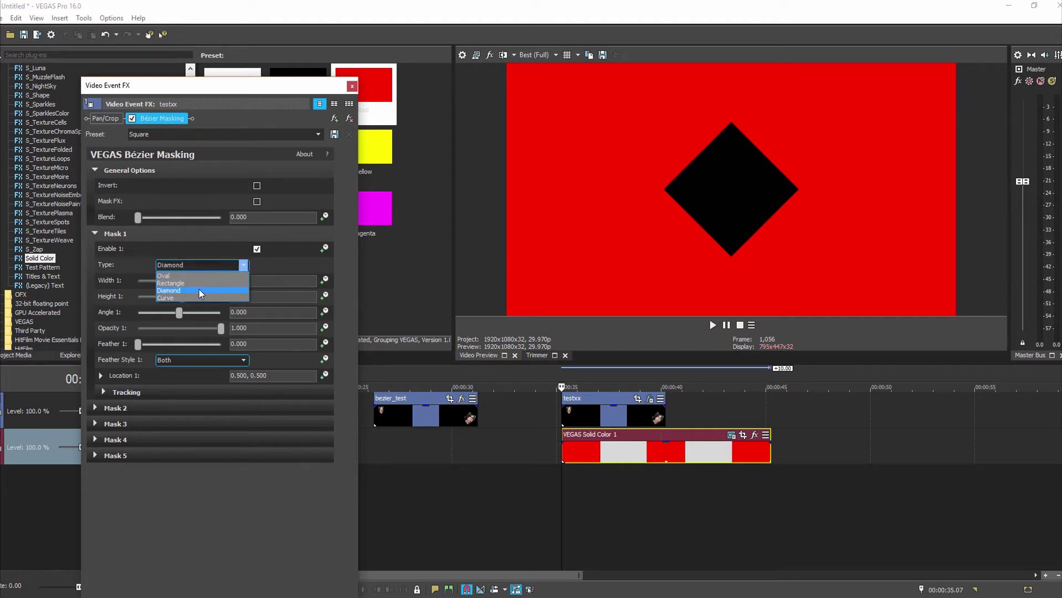
left_click(242, 267)
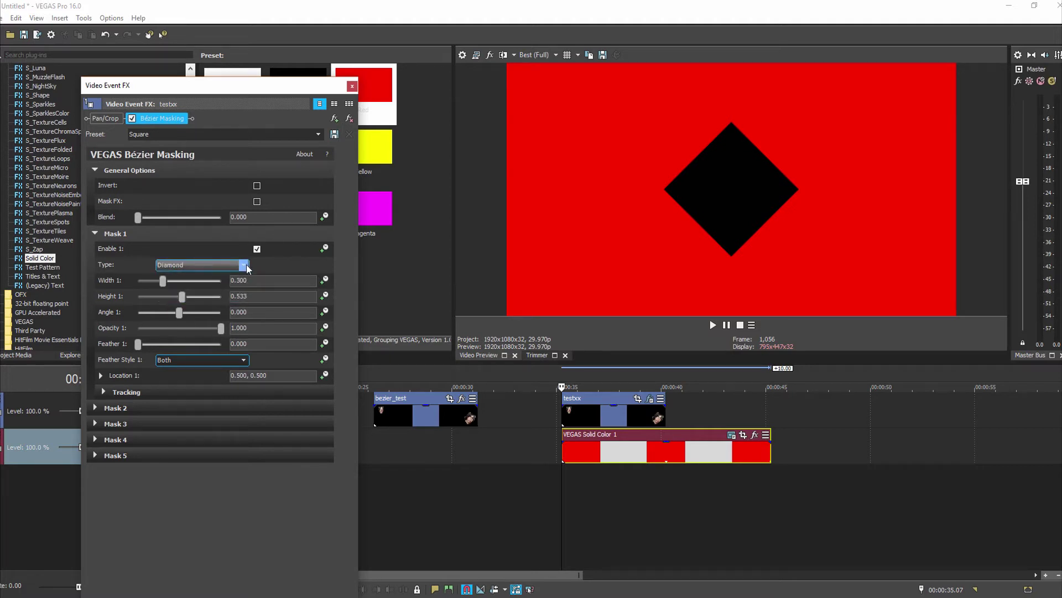
left_click(244, 265)
left_click(213, 275)
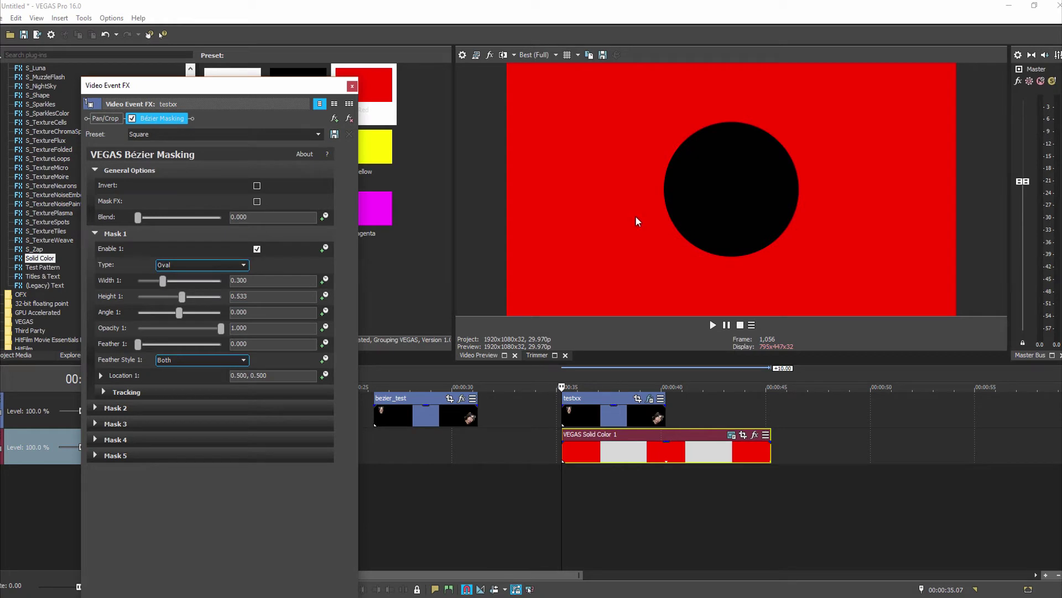
Step: Restore the (Default) mask preset and set Mask 1's type to Oval, keeping the effect window clear of the preview
left_click(318, 134)
left_click(174, 144)
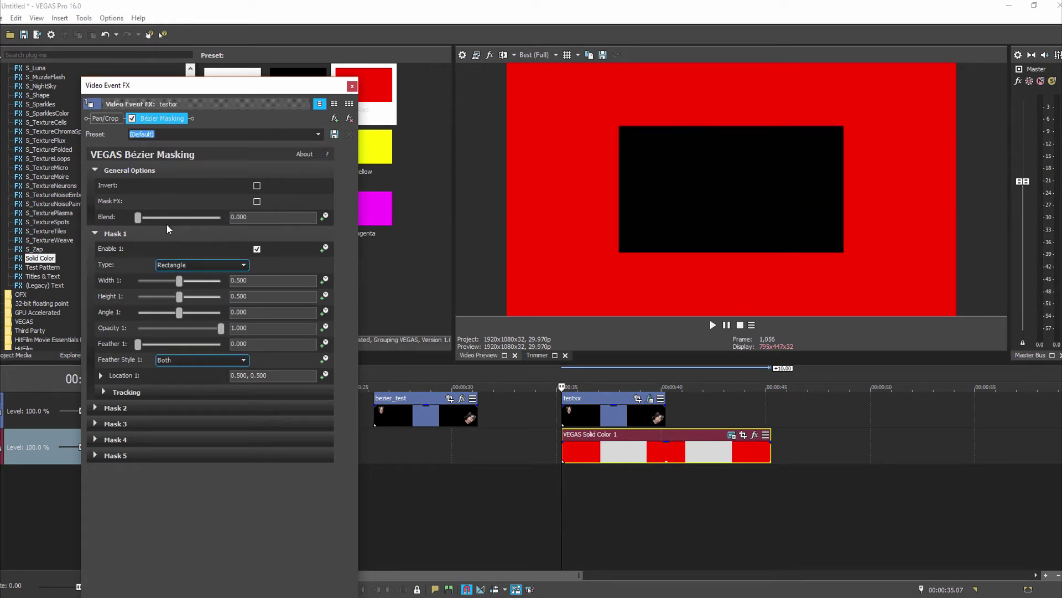
left_click(243, 267)
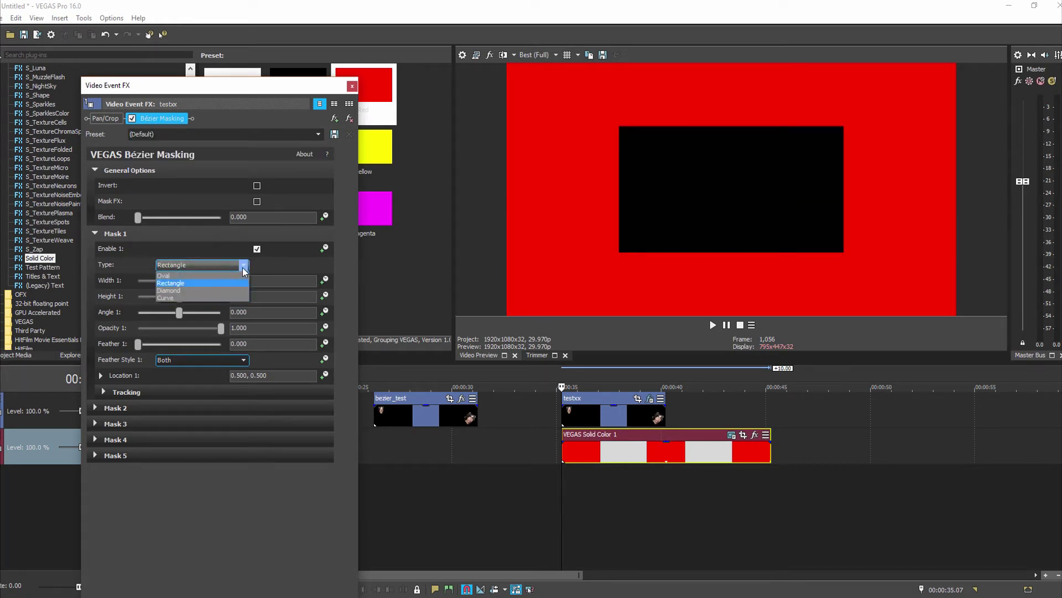
left_click(205, 277)
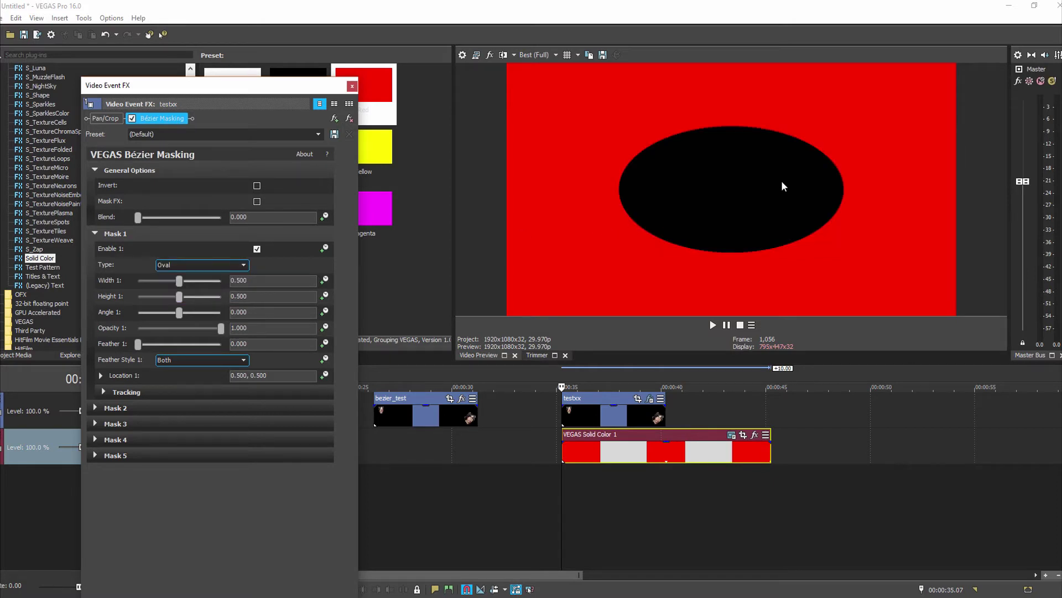
left_click_drag(265, 90, 234, 210)
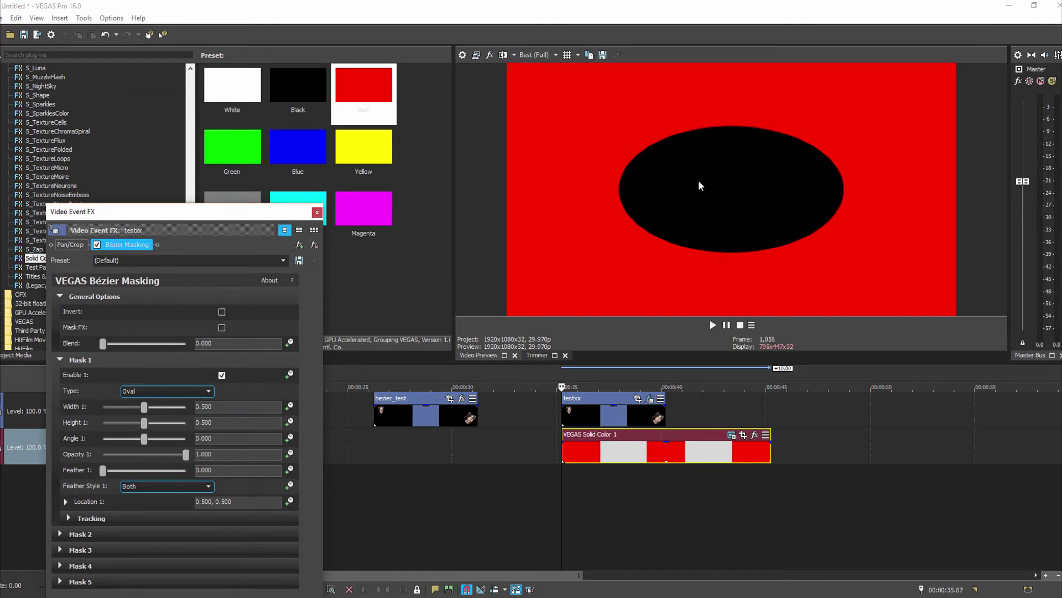
left_click(725, 201)
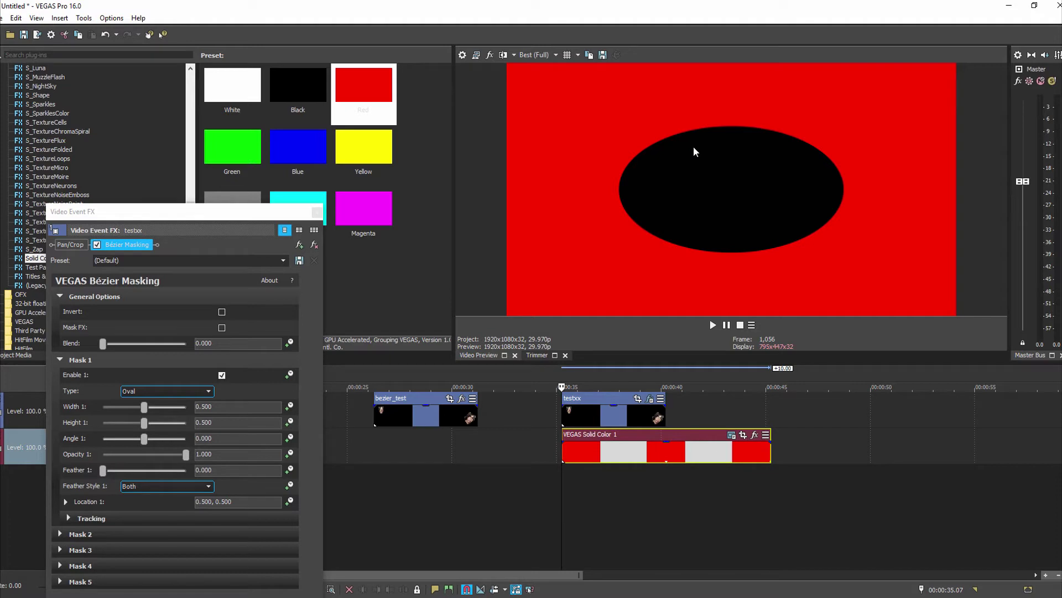
Step: Show the Bézier Masking controls in the preview and move the oval mask over the face, to location about 0.177, 0.745
left_click(133, 249)
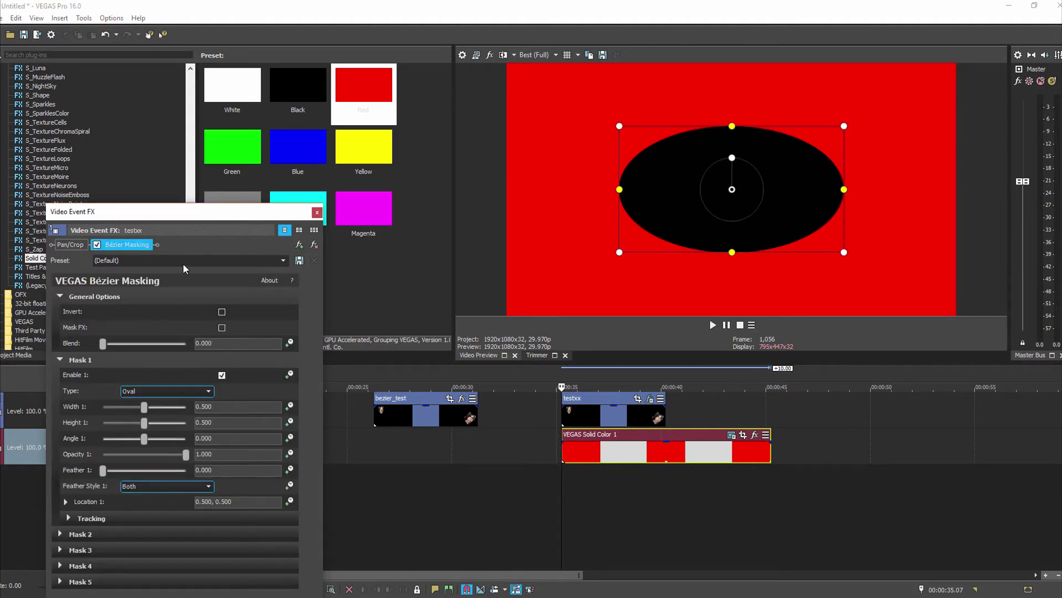
left_click(145, 244)
left_click_drag(733, 190, 632, 149)
right_click(613, 128)
left_click(828, 163)
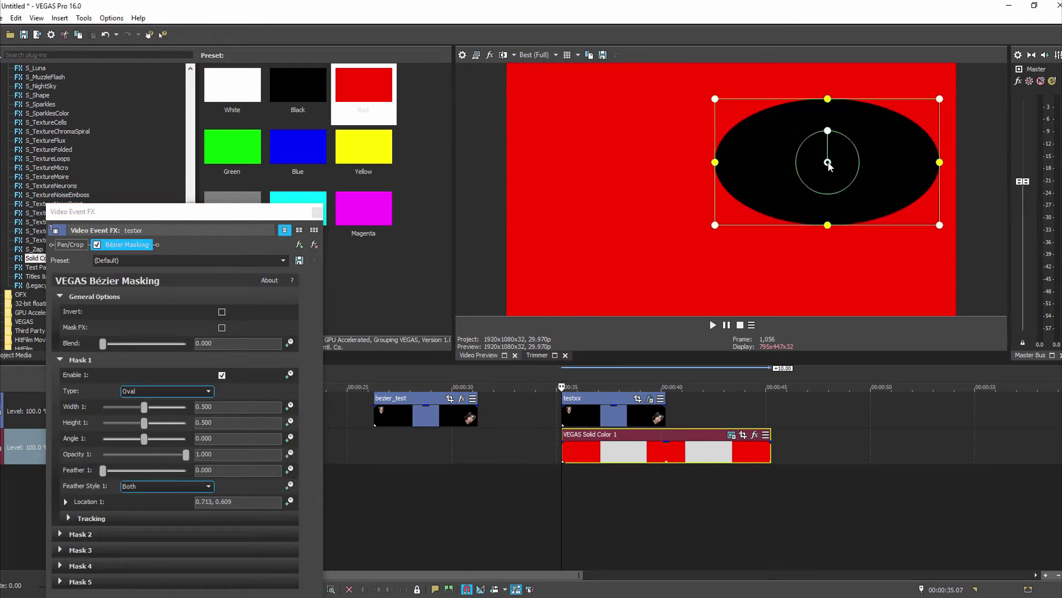
left_click_drag(778, 156, 587, 127)
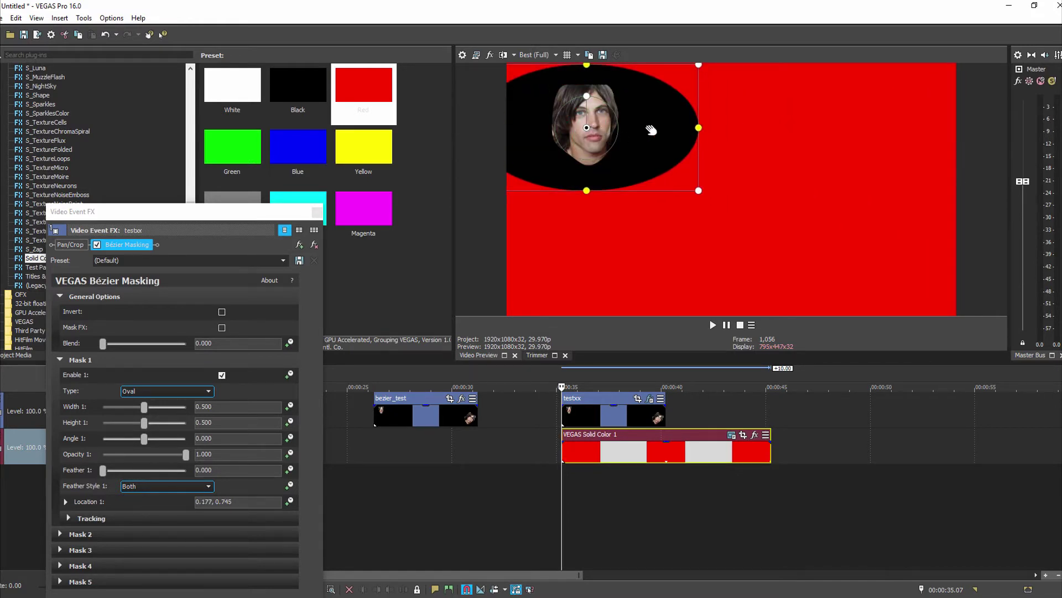
Step: Scale the oval mask down to a width and height of about 0.226 and rotate it to about 86 degrees around the face
left_click_drag(698, 190, 671, 176)
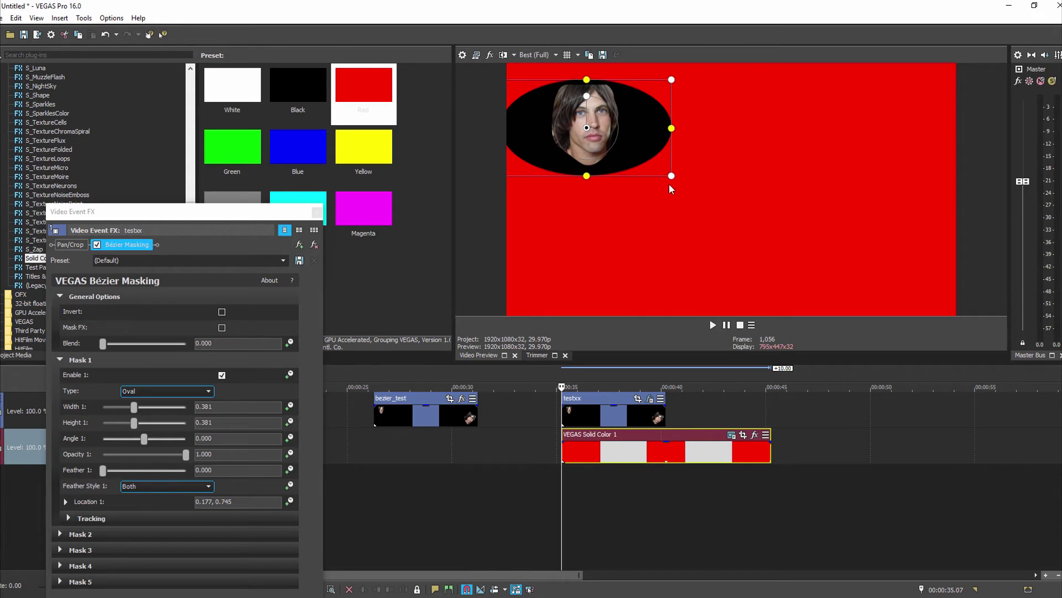
left_click_drag(672, 176, 669, 167)
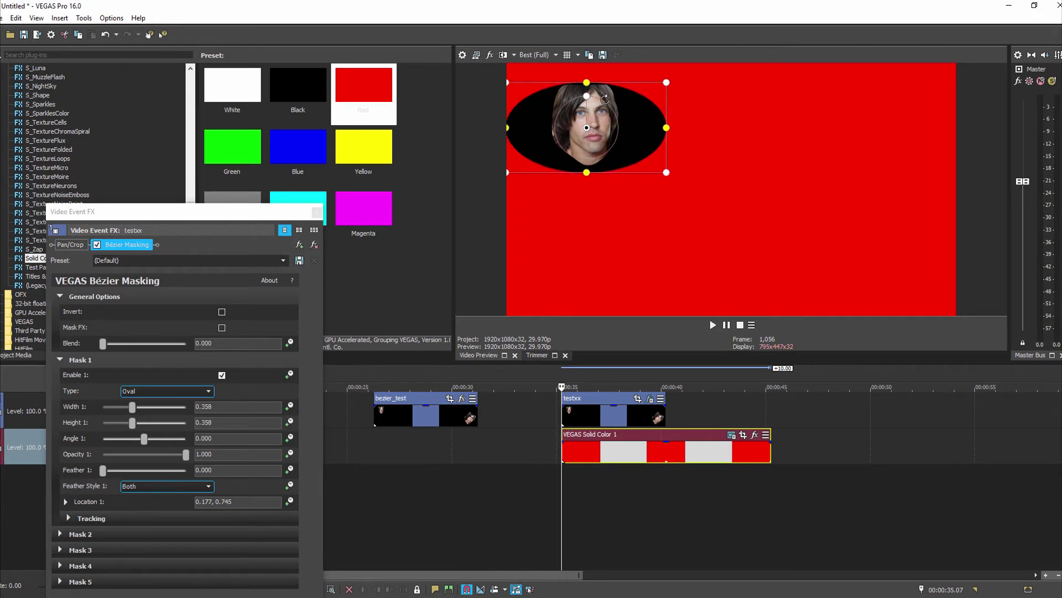
left_click_drag(587, 94, 631, 124)
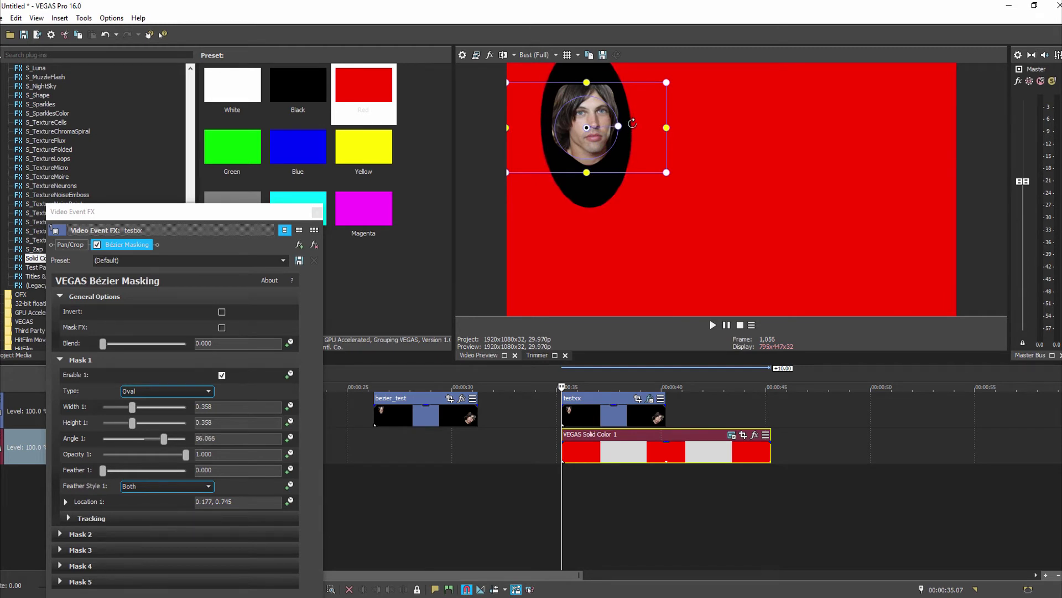
left_click_drag(669, 172, 641, 141)
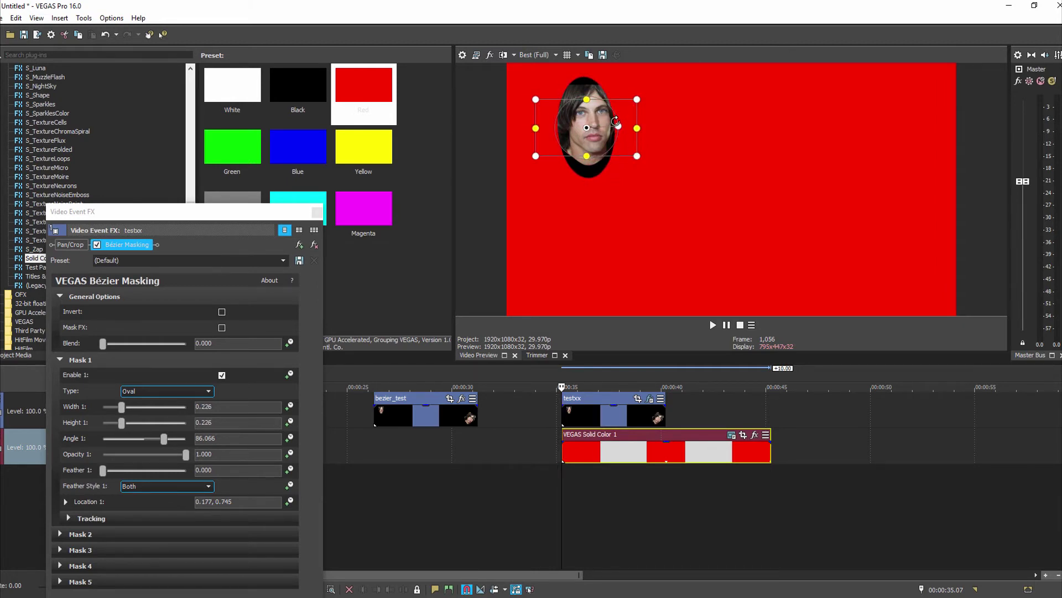
Step: Rotate the mask to about -2.5 degrees and fit it over the eyes, about 0.088 wide and 0.053 high, at about 0.189, 0.803
left_click_drag(618, 126, 577, 79)
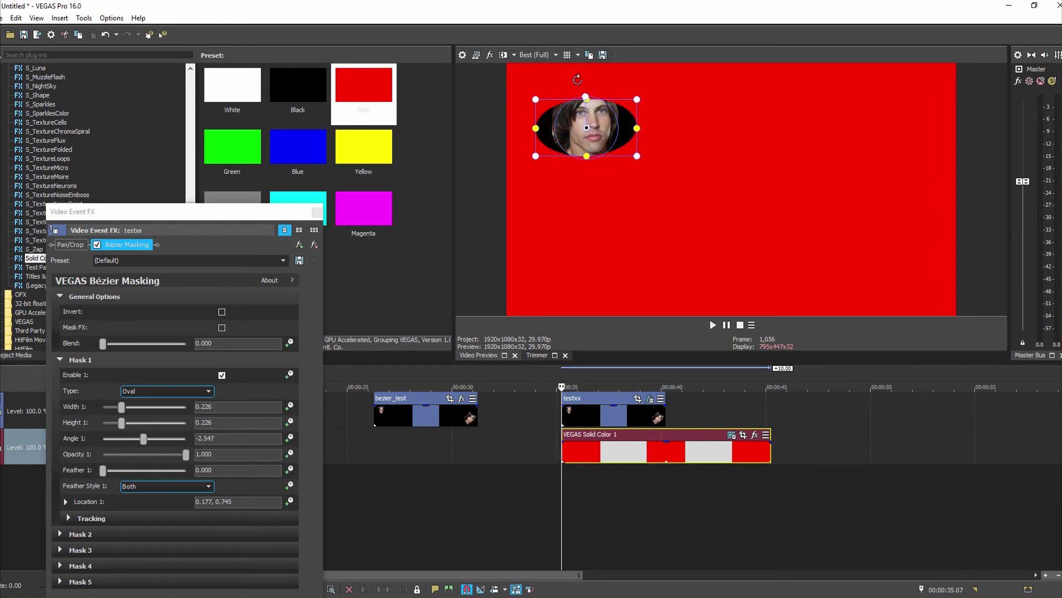
left_click_drag(637, 156, 594, 114)
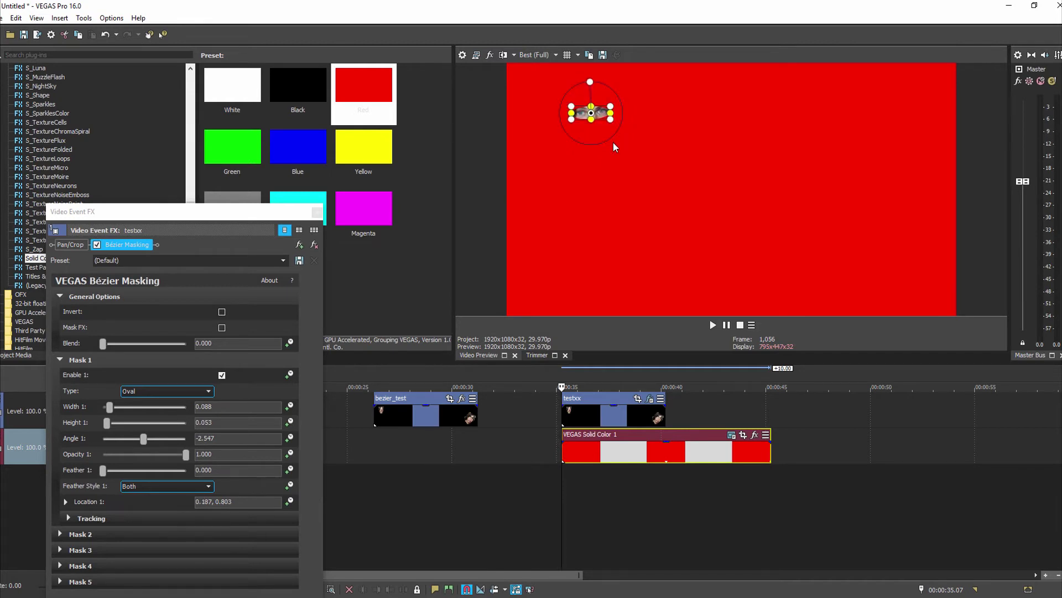
left_click_drag(593, 116, 595, 116)
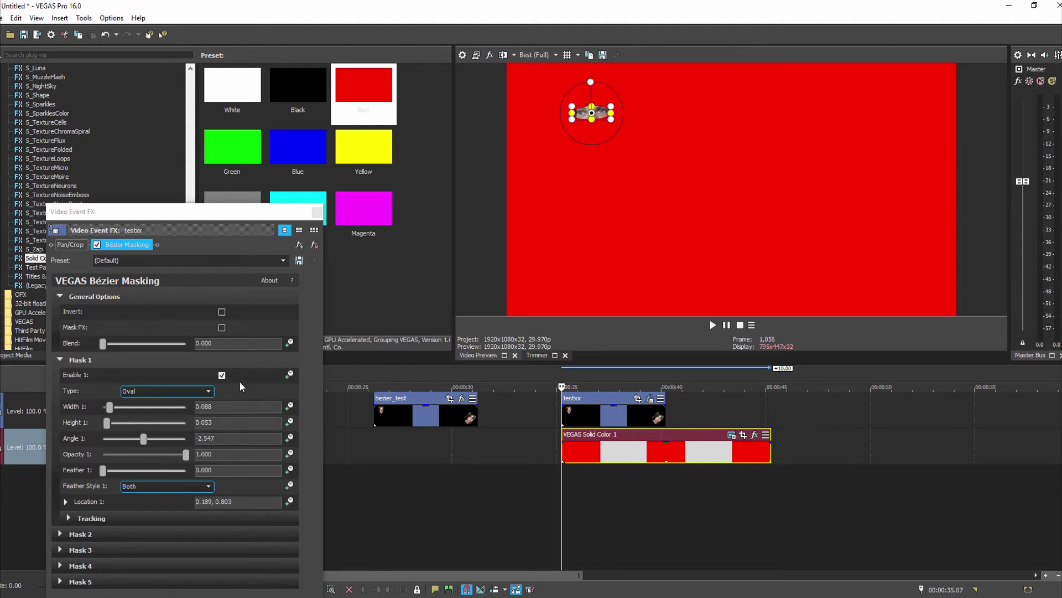
Step: Try inverting the mask over the red background, and move the red Solid Color event past the end of the testxx clip
left_click_drag(230, 216, 233, 101)
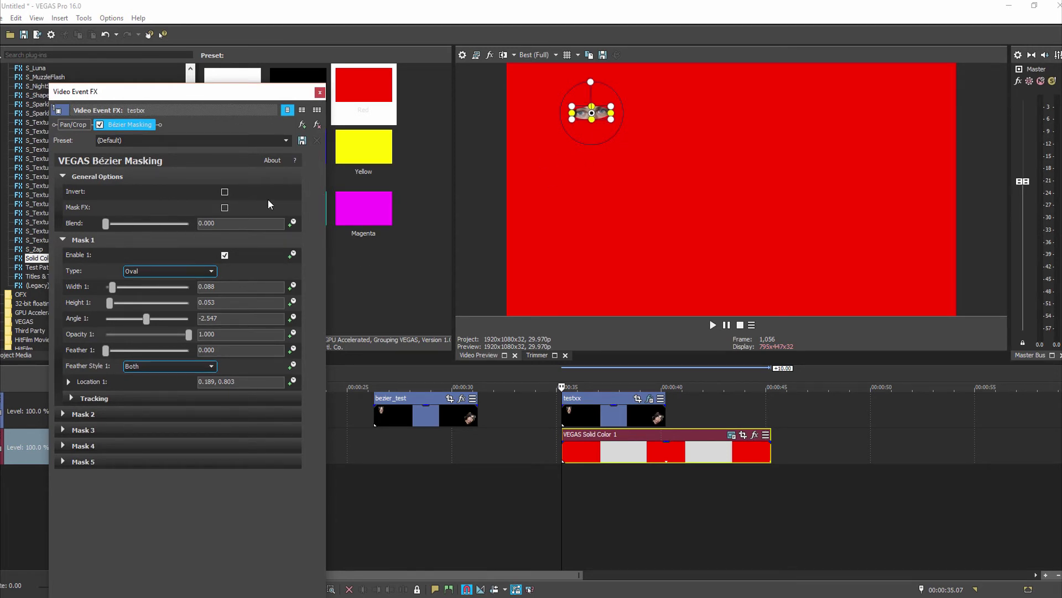
left_click(225, 192)
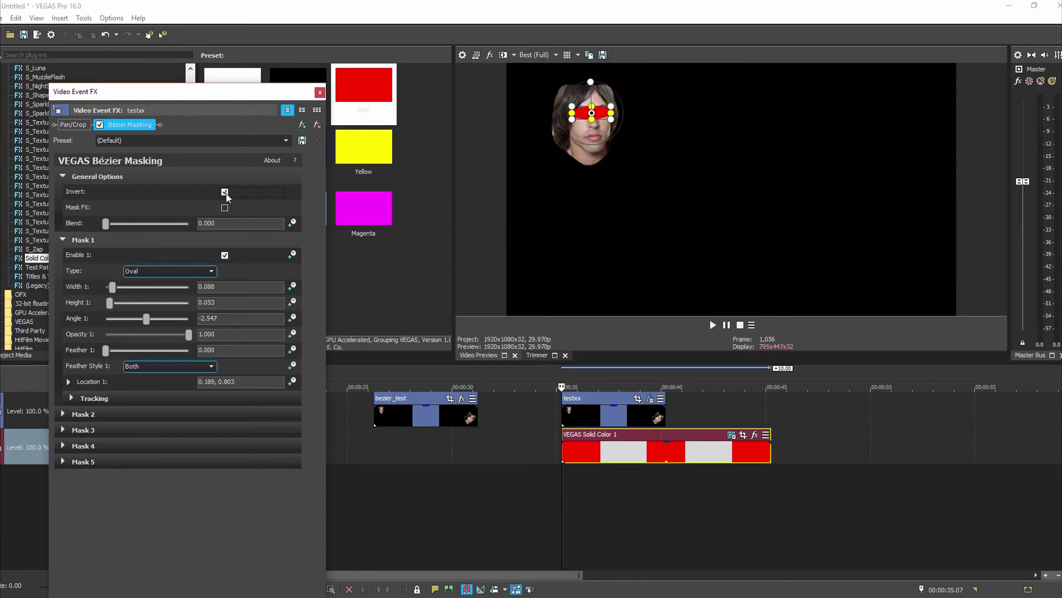
left_click(225, 192)
left_click(704, 451)
left_click_drag(669, 442, 887, 443)
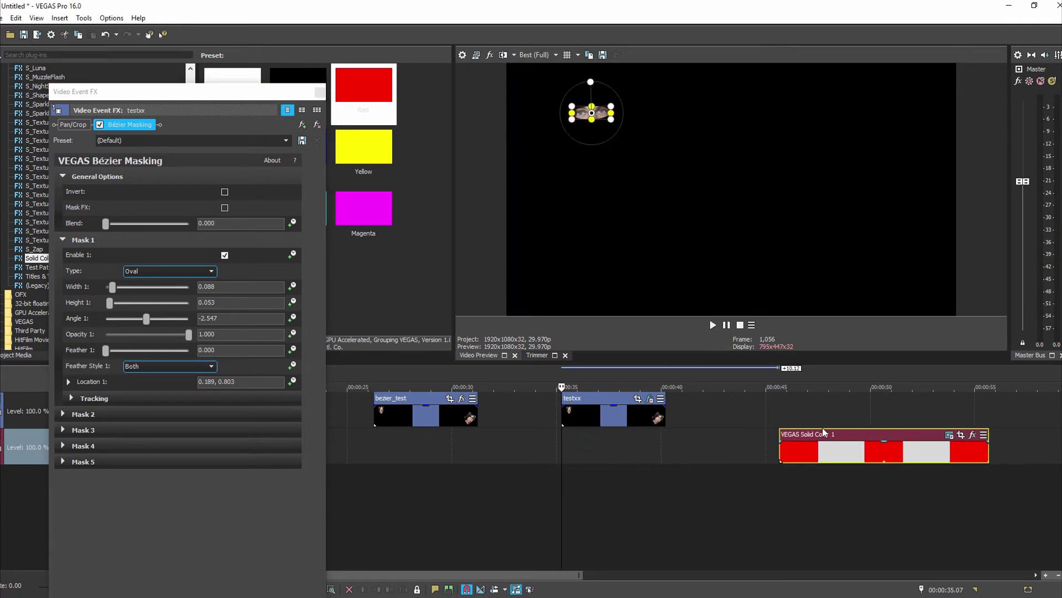
Step: Compare the eye mask with Invert on and off without the red background, leaving Invert off
left_click(224, 192)
left_click(225, 192)
left_click(224, 192)
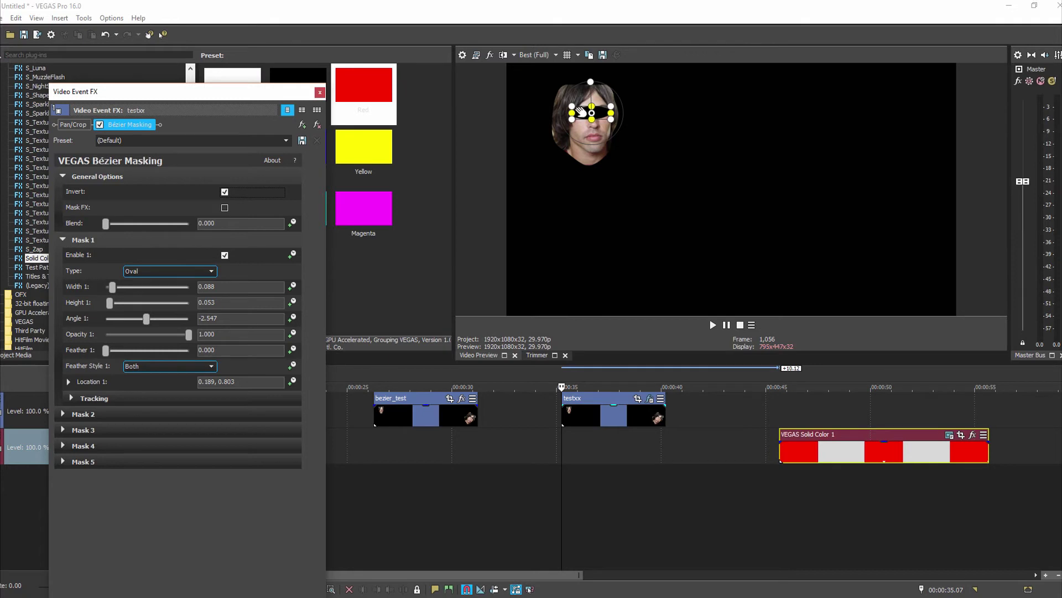
left_click(224, 192)
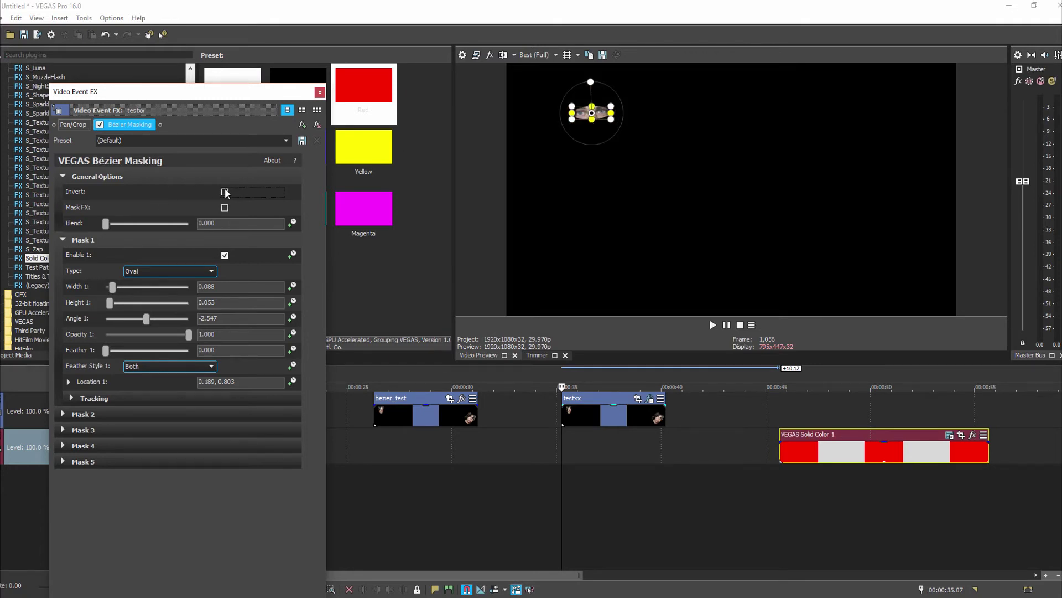
left_click(225, 192)
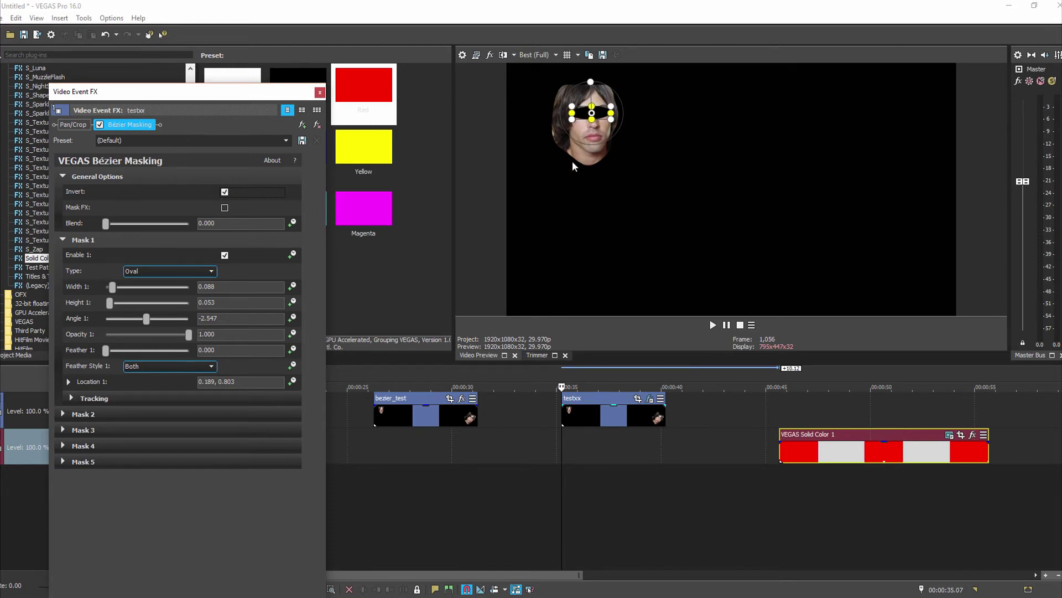
left_click(225, 191)
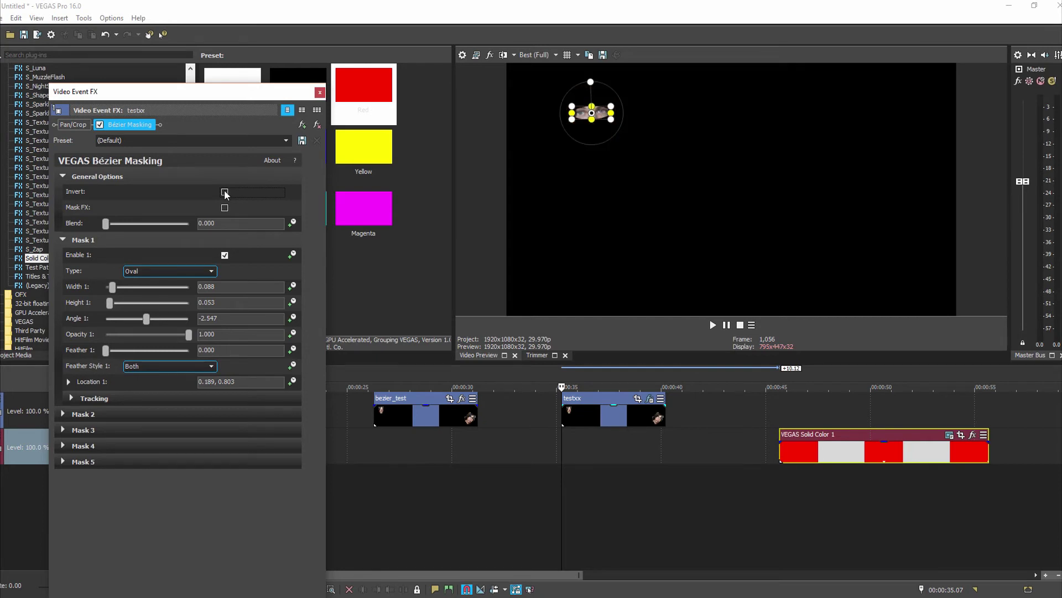
left_click(224, 192)
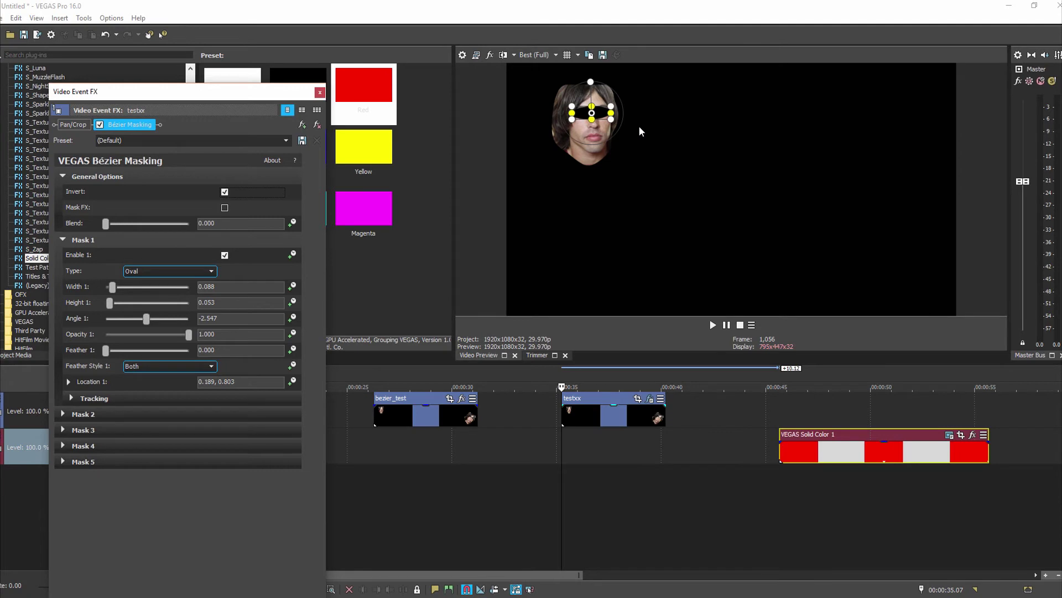
left_click(225, 192)
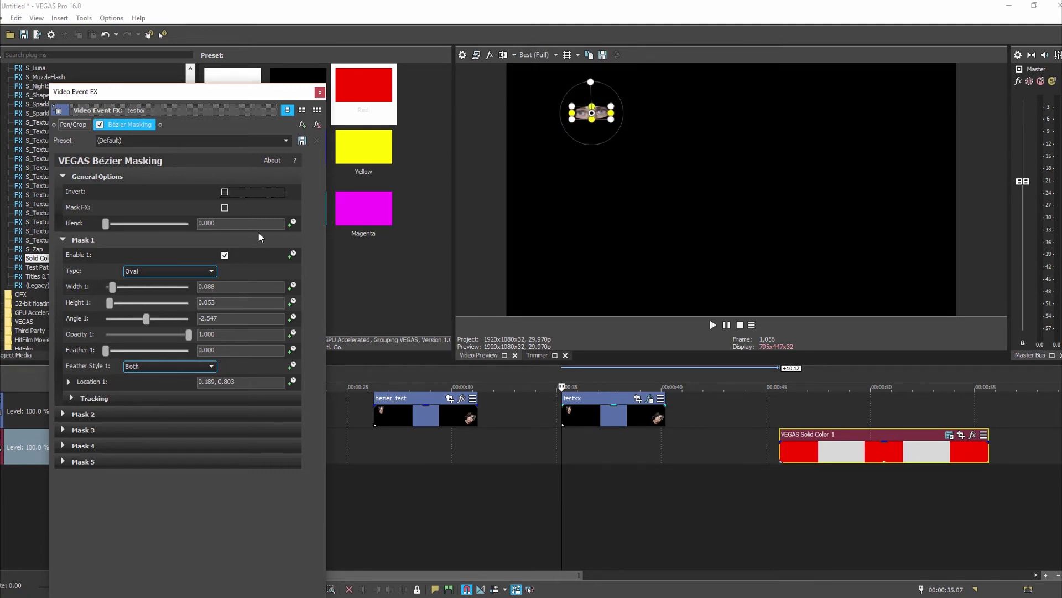
Step: Compare the eye mask with Mask FX on and off, leaving Mask FX off and Blend at 0.000
left_click(225, 207)
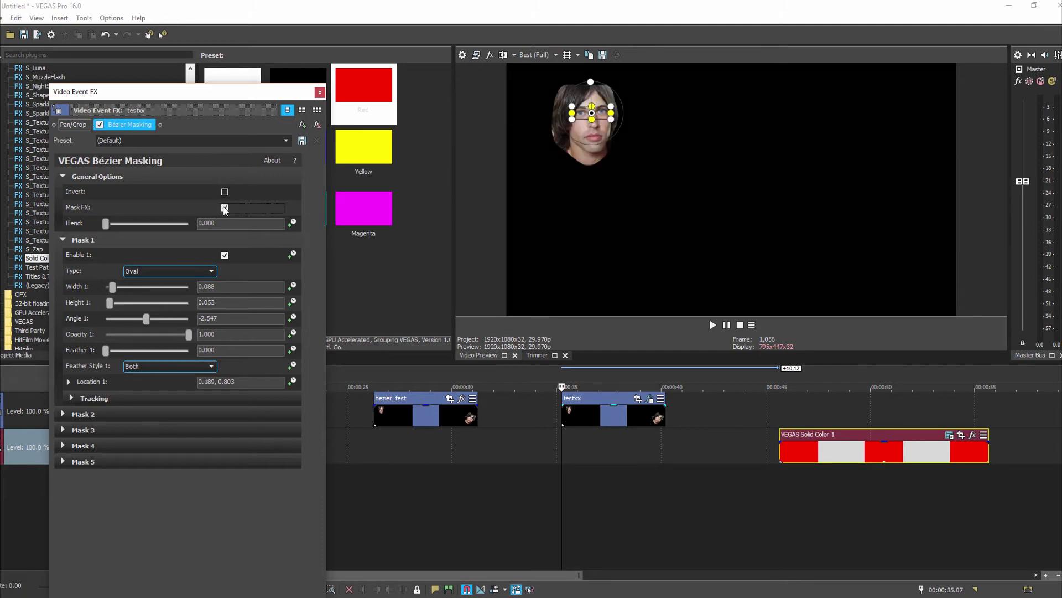
left_click(225, 208)
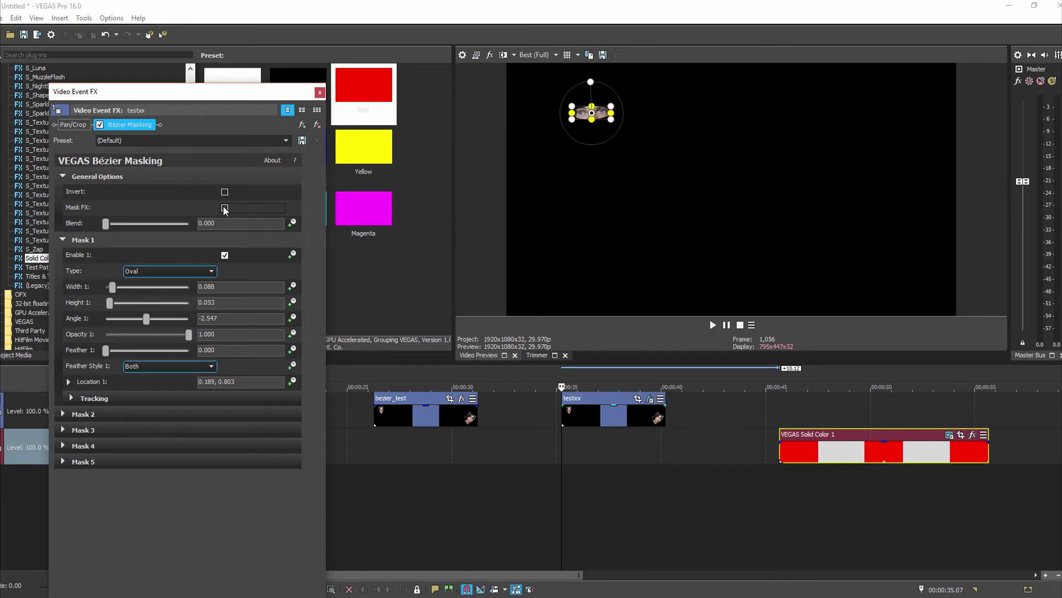
left_click(224, 209)
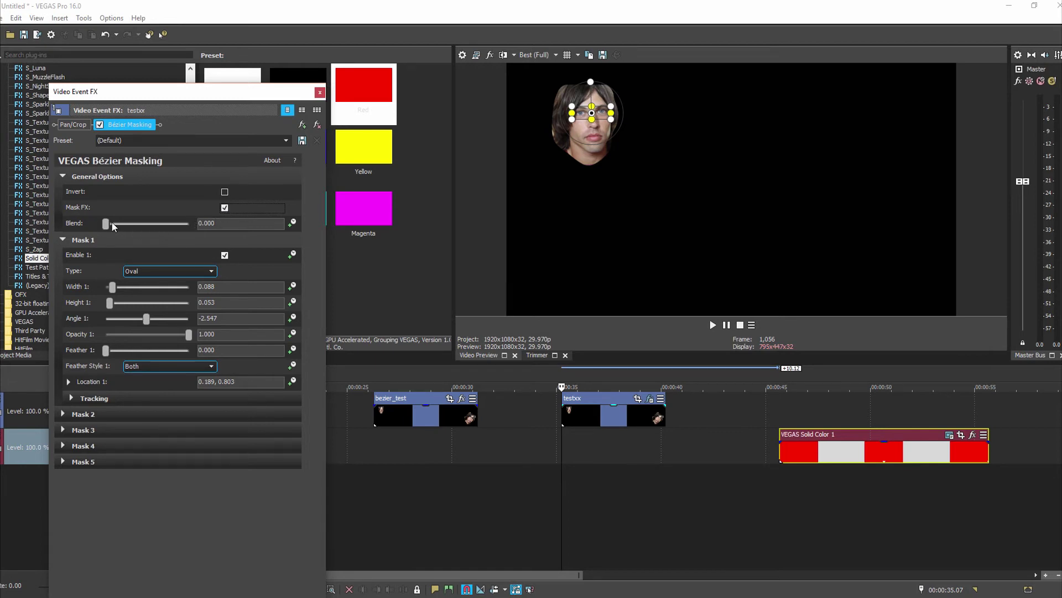
left_click_drag(105, 223, 78, 221)
left_click(225, 209)
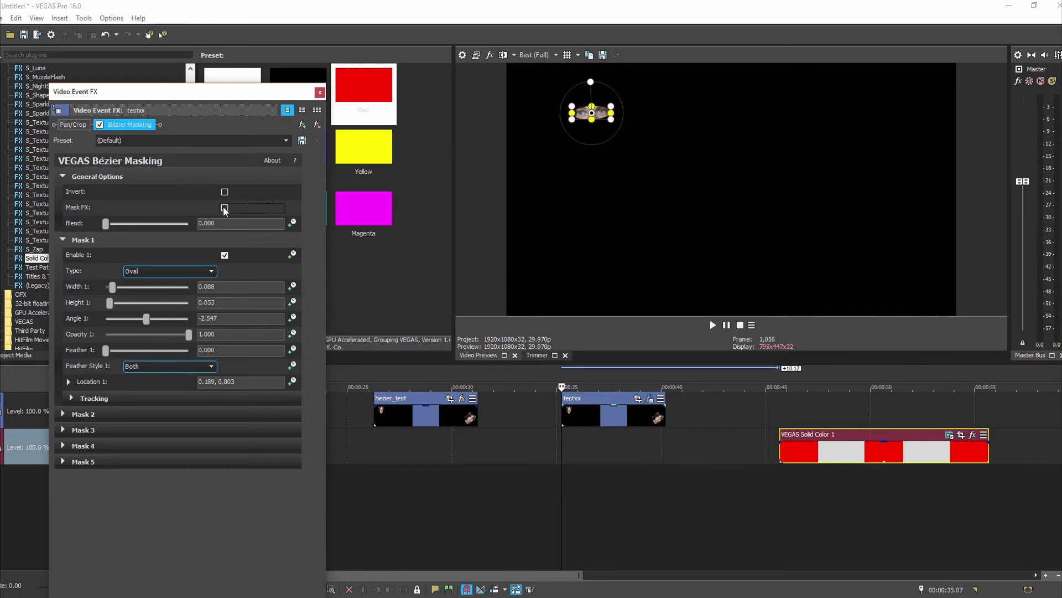
left_click(225, 208)
left_click(224, 208)
left_click(225, 208)
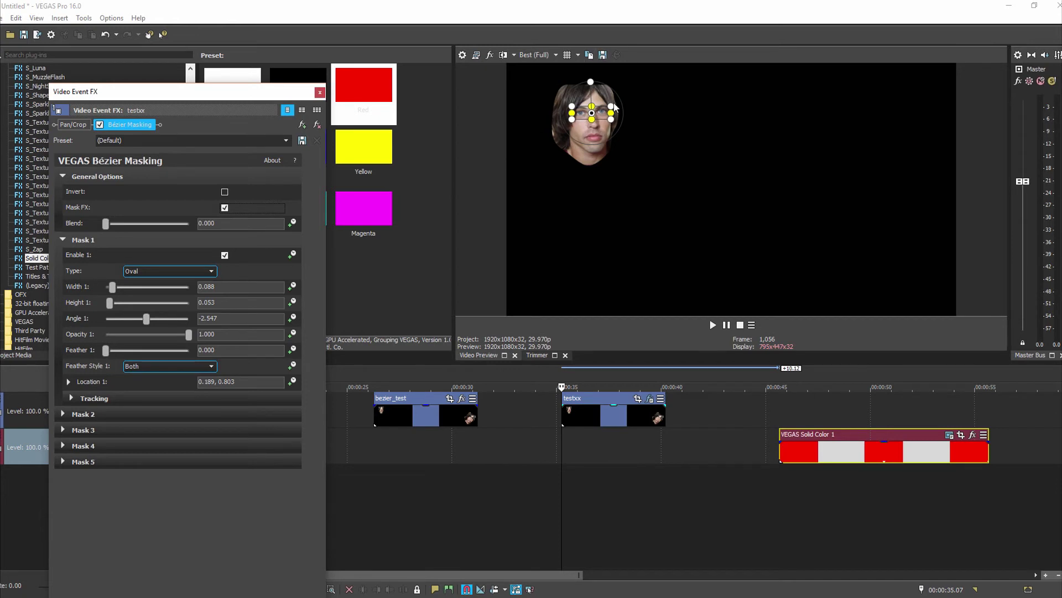
left_click(225, 209)
left_click(227, 211)
left_click(227, 211)
left_click(227, 211)
left_click(227, 211)
left_click(227, 211)
left_click(225, 209)
left_click(226, 208)
left_click(225, 208)
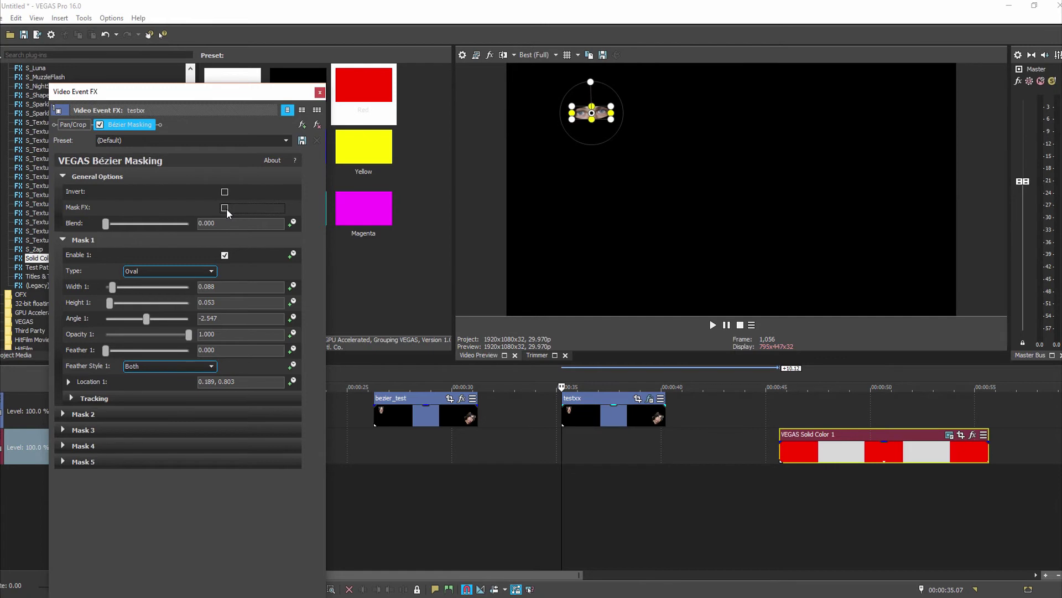
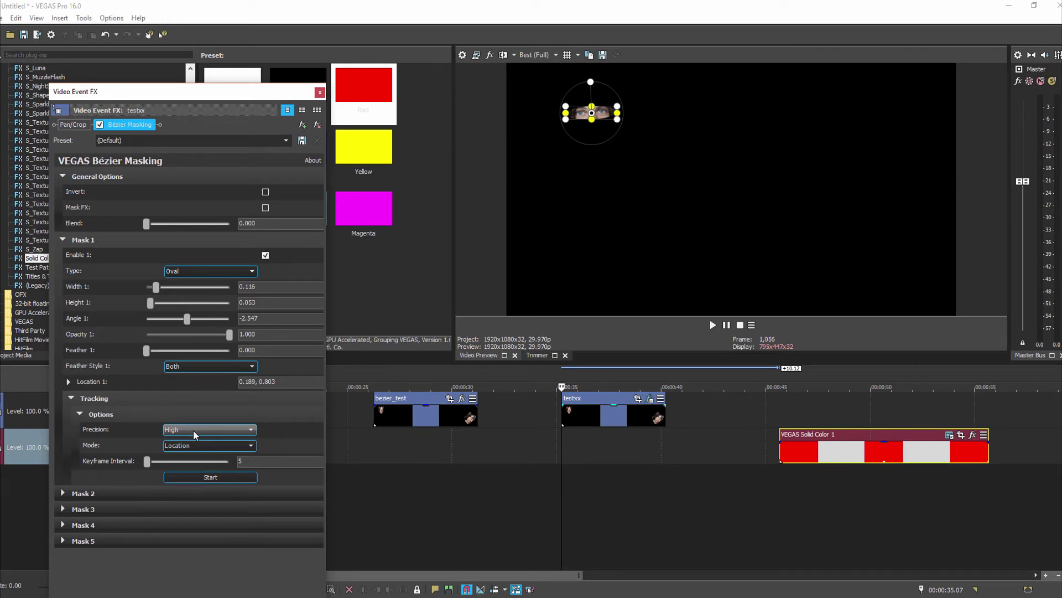
Step: Try the Location tracking mode for Mask 1 and set the mode to Size, Rotation, & Location
left_click(252, 446)
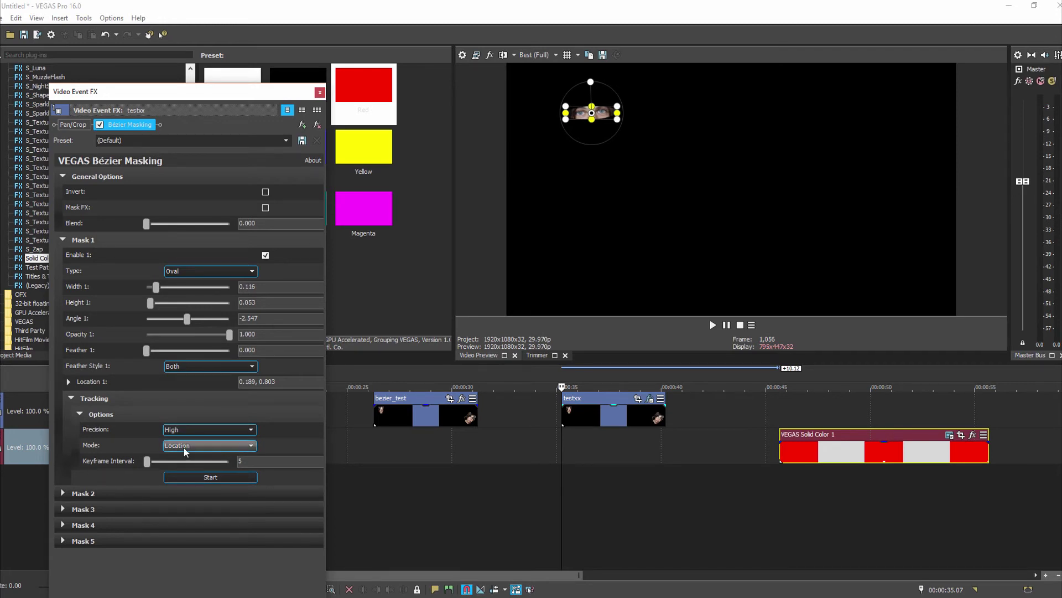
left_click(256, 444)
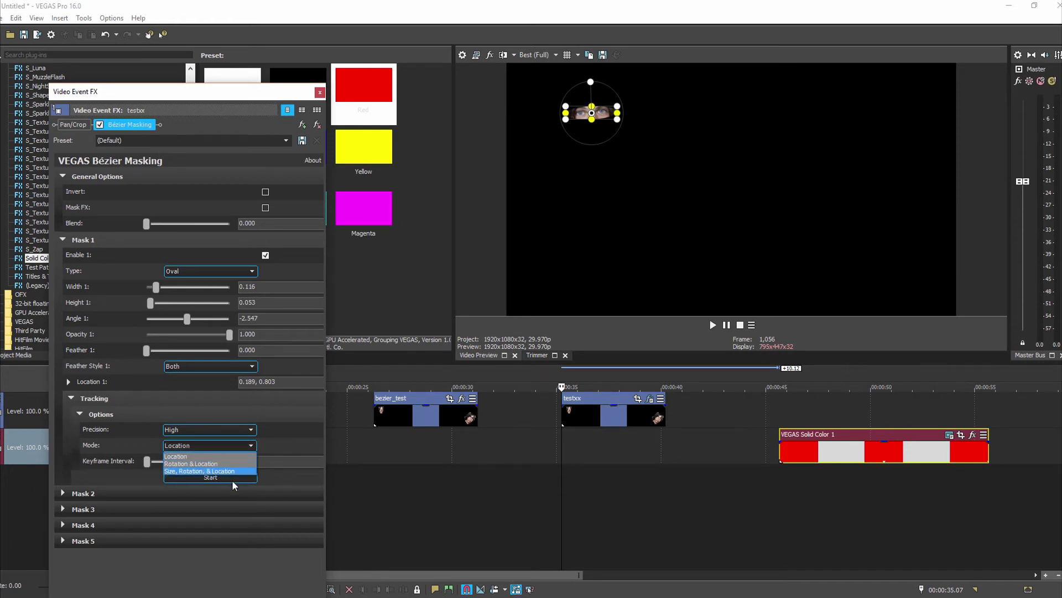
left_click(243, 457)
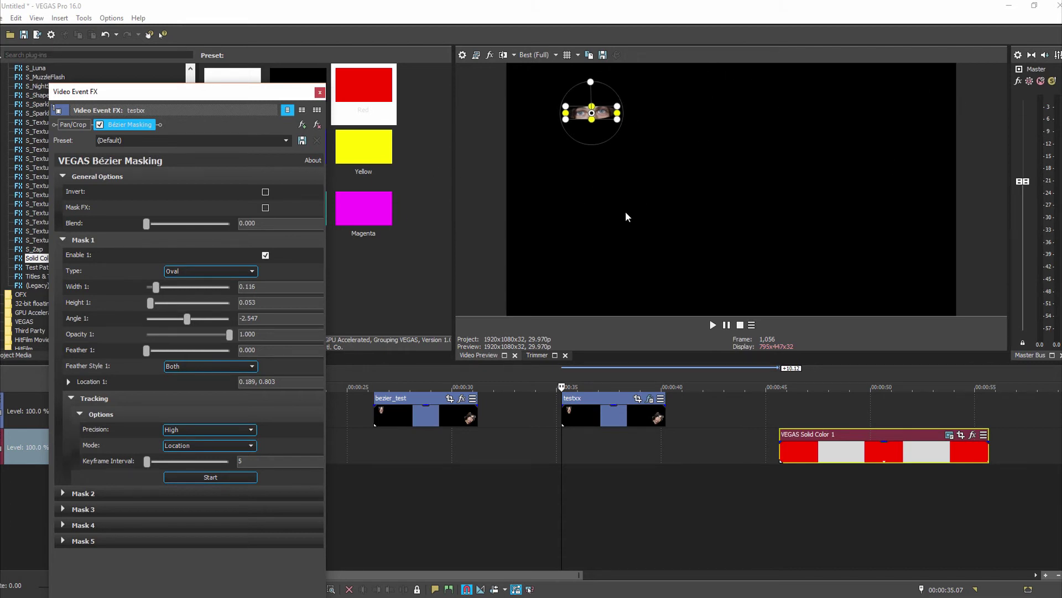
left_click(250, 449)
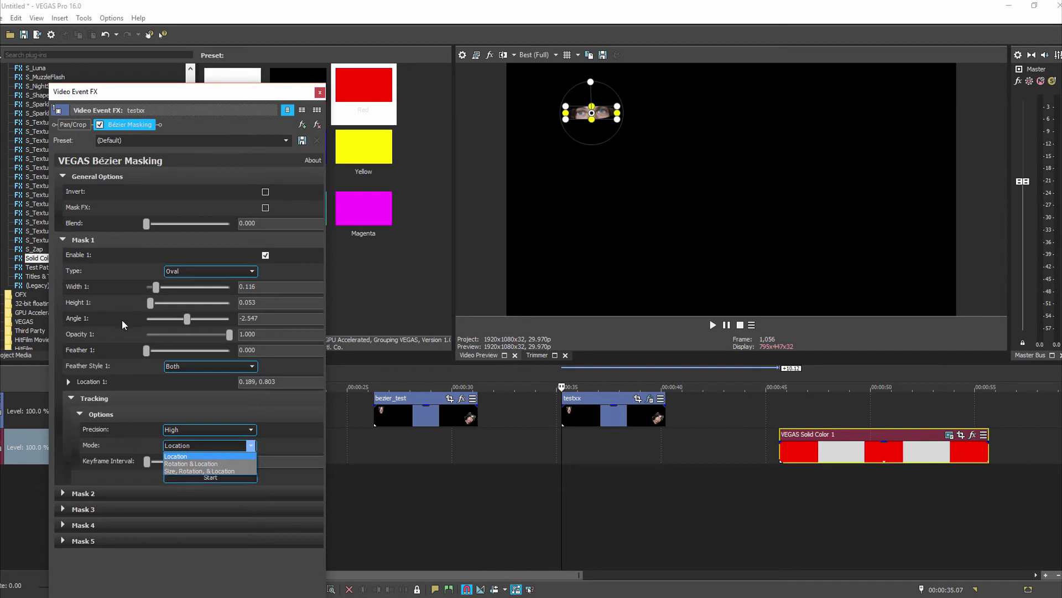
left_click(199, 471)
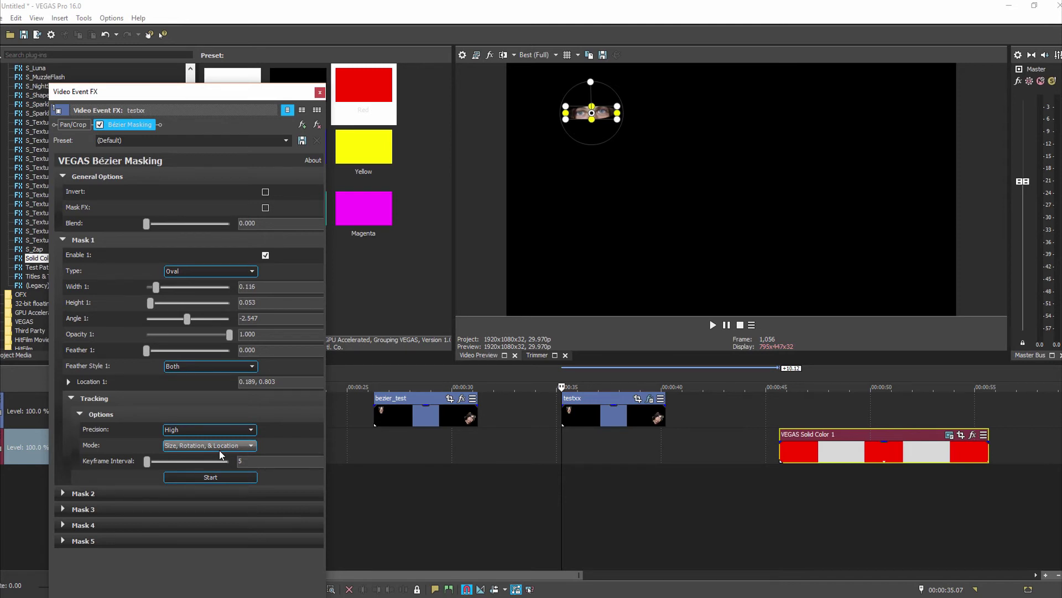
left_click(250, 446)
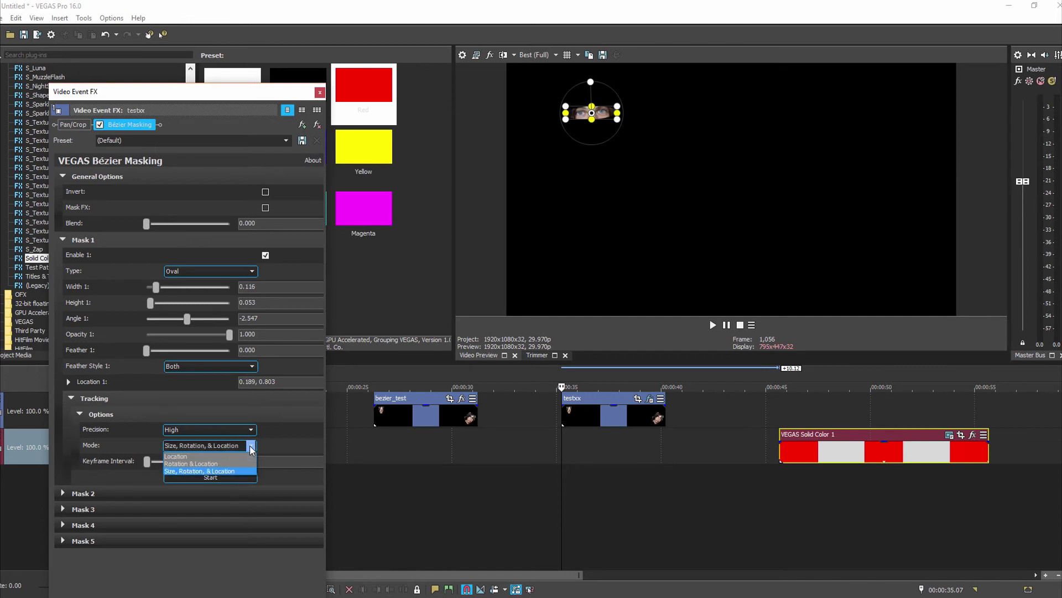
left_click(191, 456)
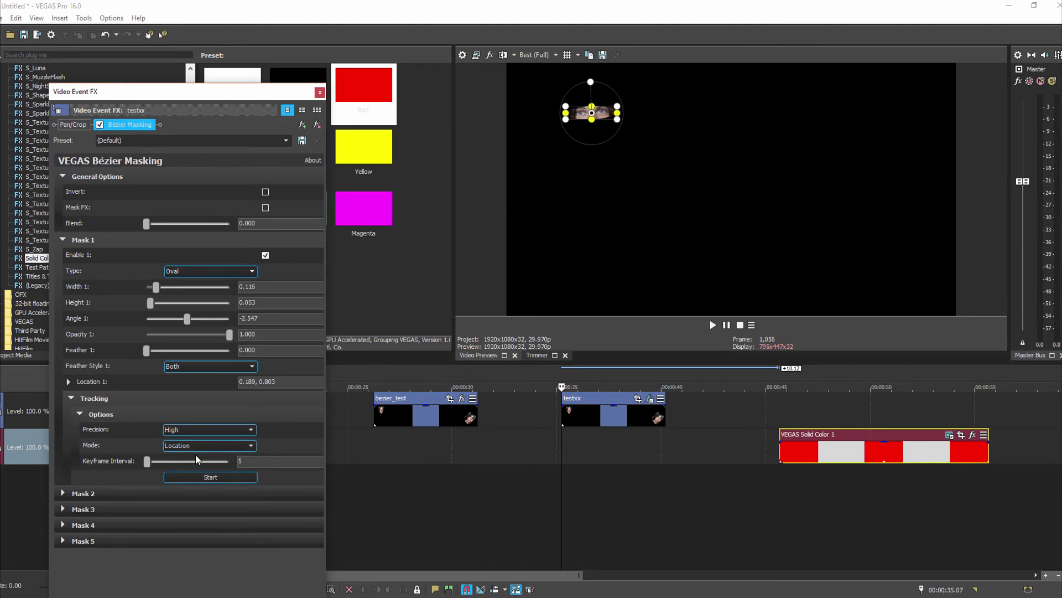
left_click(249, 445)
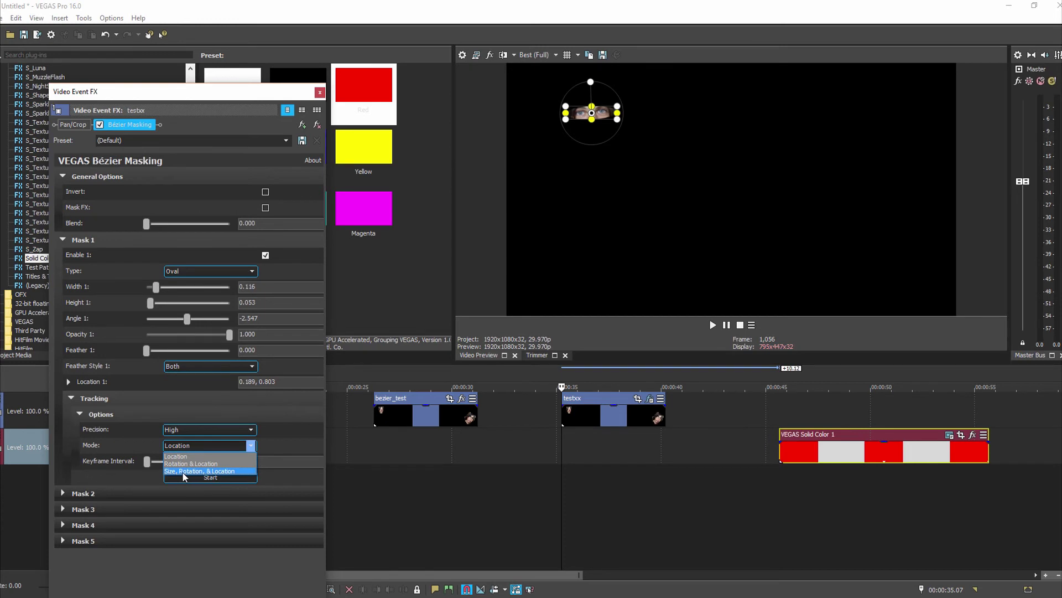
left_click(228, 470)
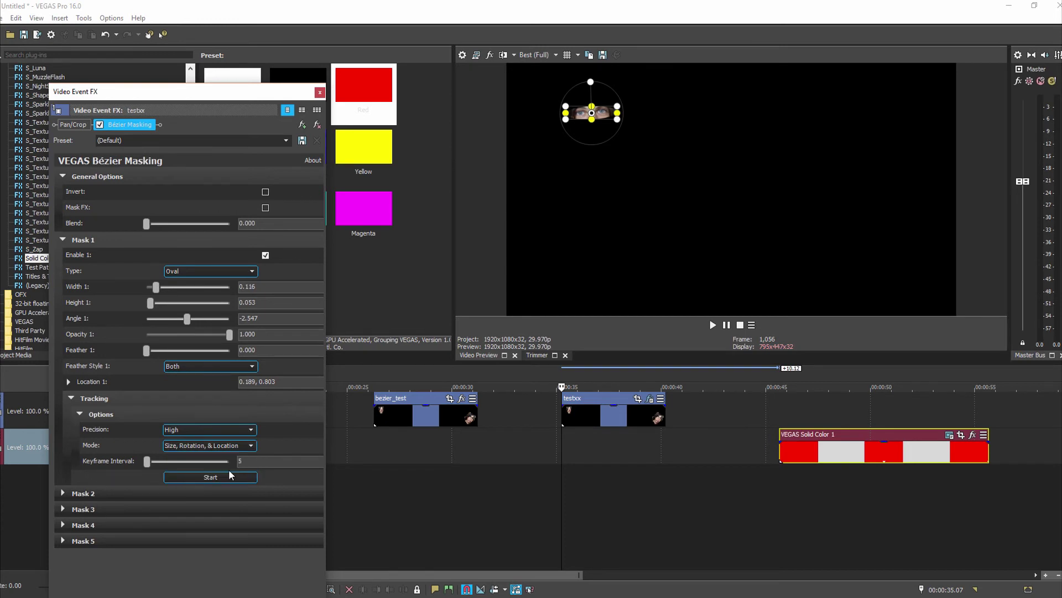
Step: Try the Location and Rotation & Location tracking modes for Mask 1, and restore Size, Rotation, & Location
left_click(245, 446)
left_click(198, 456)
left_click(251, 445)
left_click(232, 463)
left_click(244, 446)
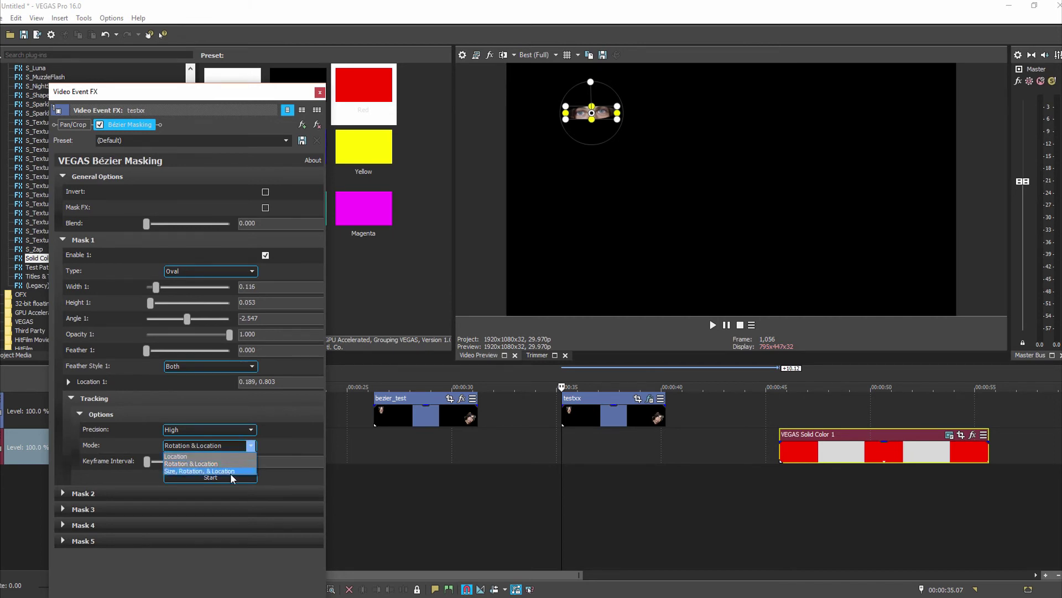
left_click(230, 473)
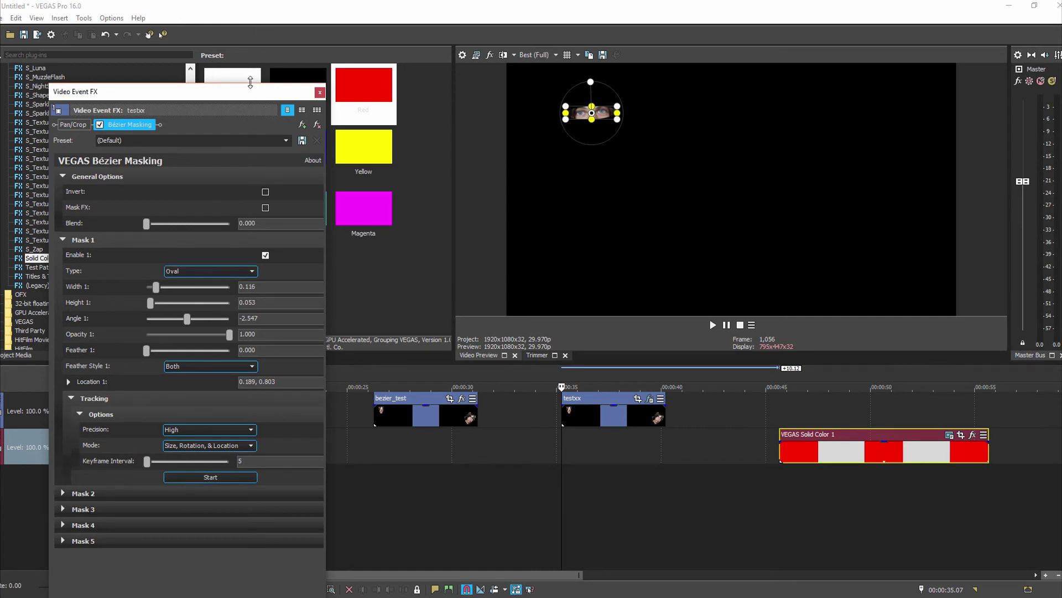
Step: Track Mask 1 through the testxx clip at High precision with a keyframe interval of 5, and look over the tracking keyframes
left_click_drag(258, 96, 242, 54)
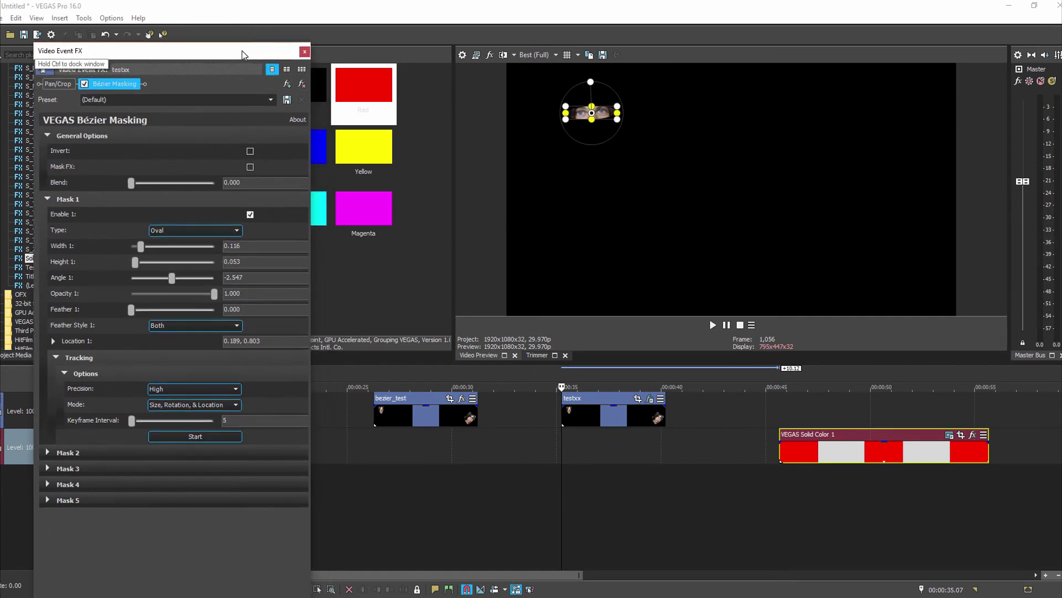
left_click(207, 430)
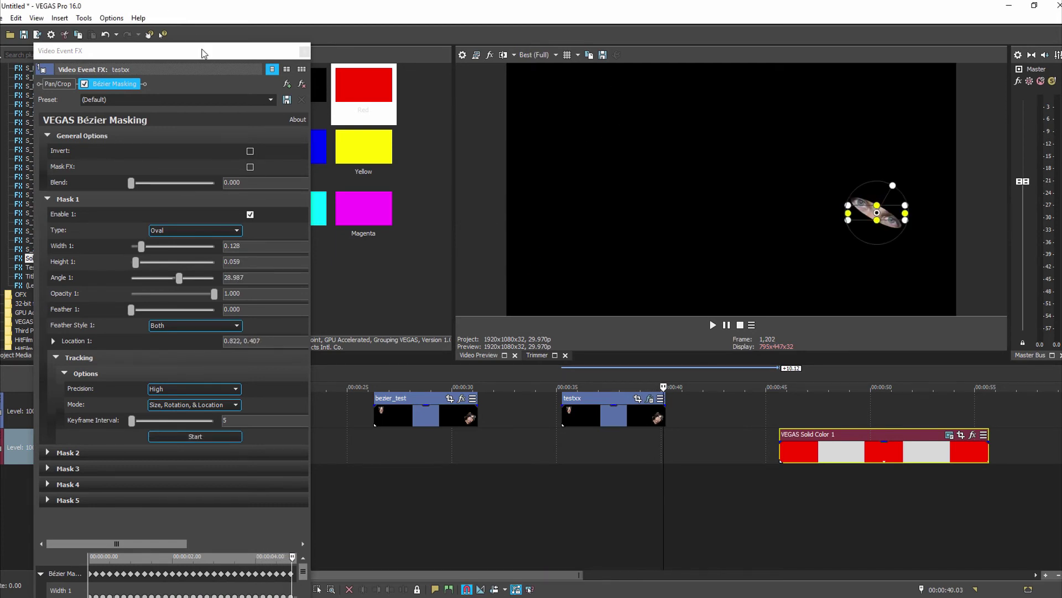
left_click_drag(204, 53, 302, 5)
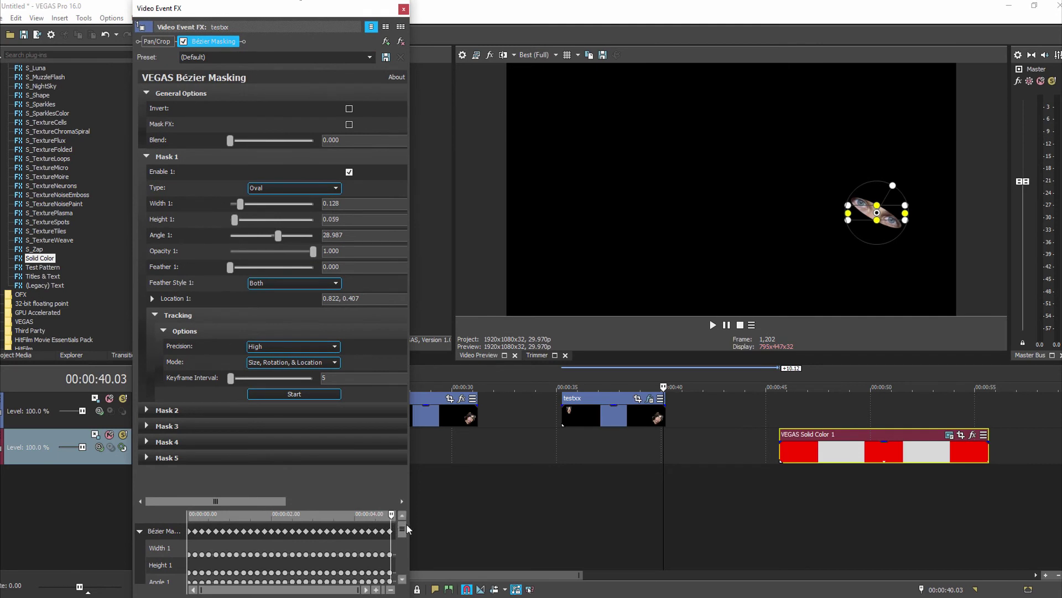
mouse_move(406, 530)
left_mouse_down()
mouse_move(407, 557)
mouse_move(405, 520)
mouse_move(412, 566)
mouse_move(406, 524)
left_mouse_up()
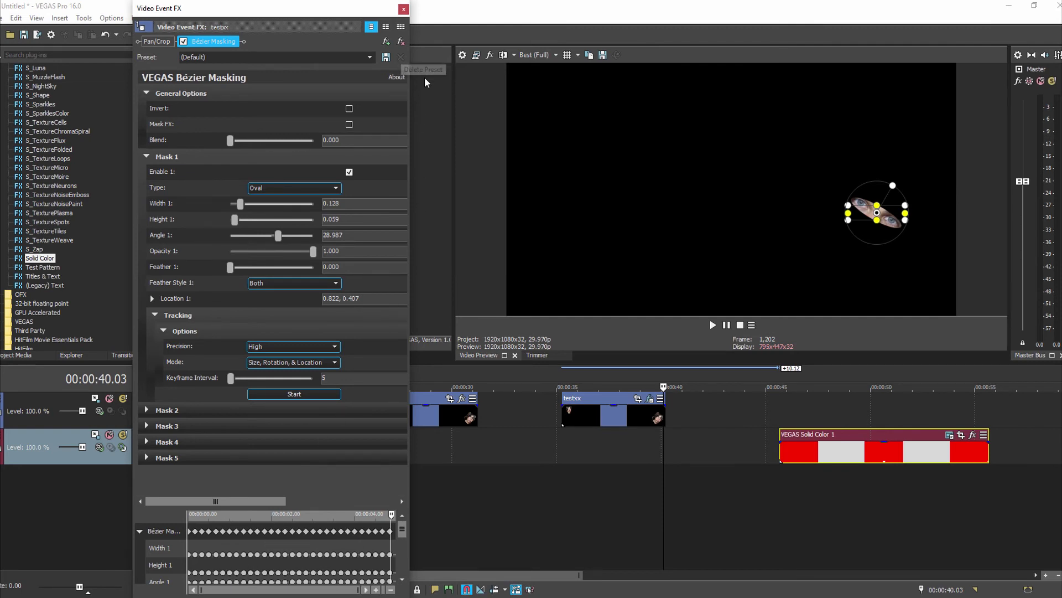
left_click(404, 9)
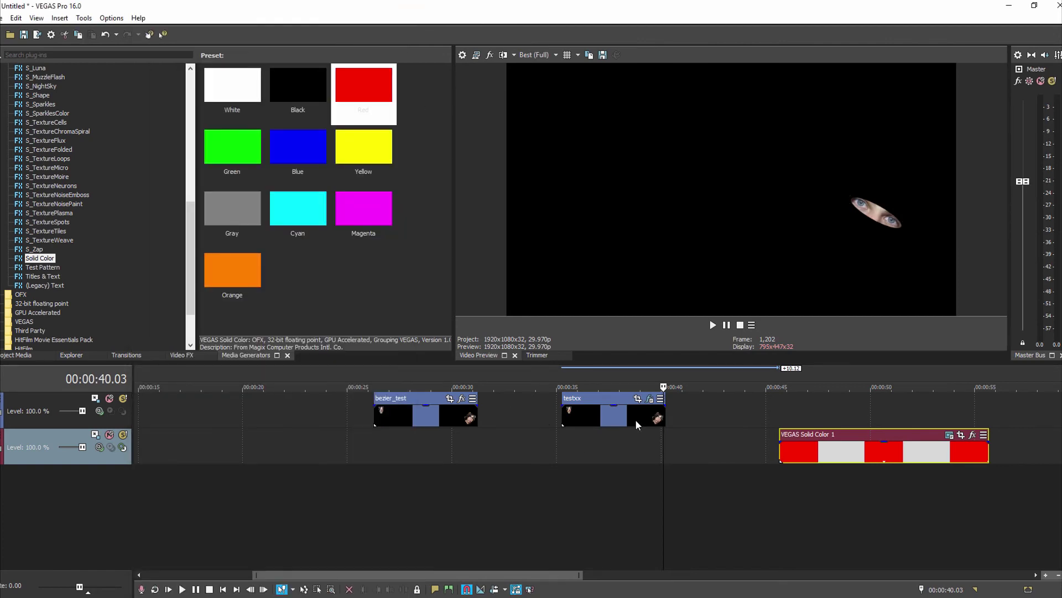
Step: Add the VEGAS Bump Map effect after Bézier Masking in the testxx event's effect chain
left_click(650, 398)
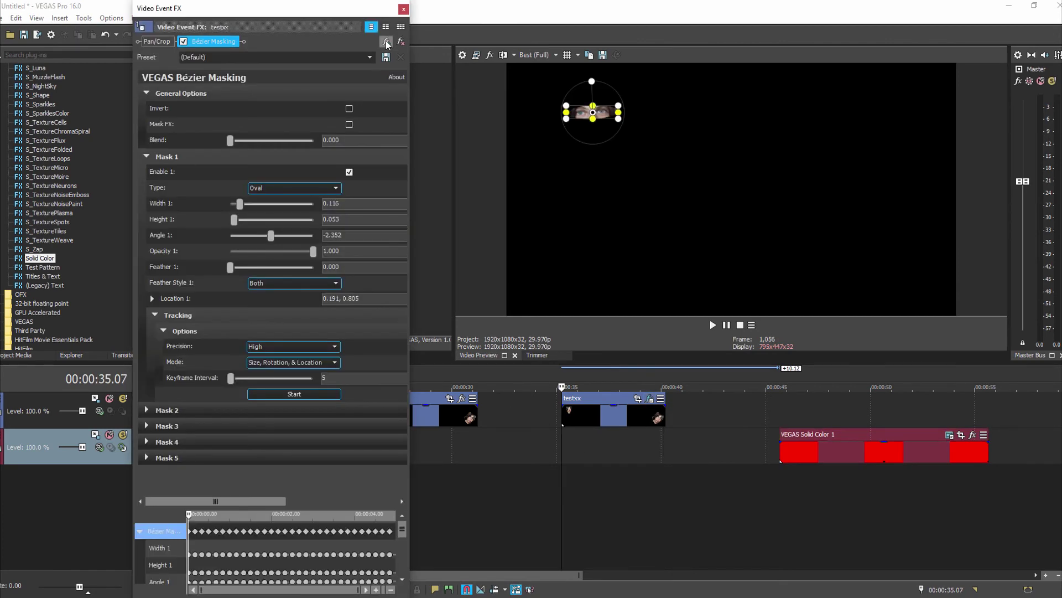
left_click(386, 41)
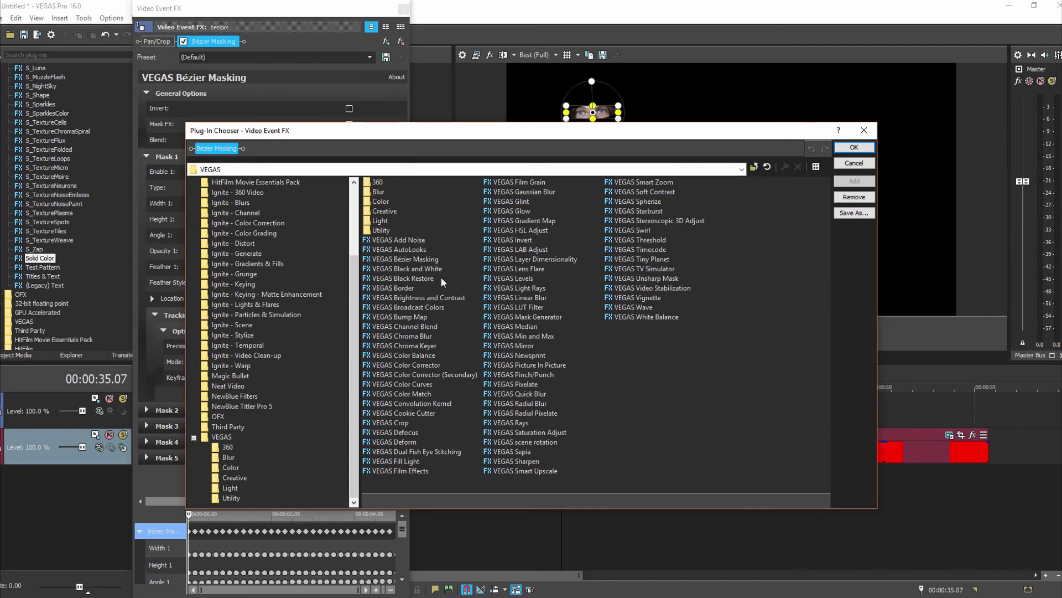
left_click(420, 318)
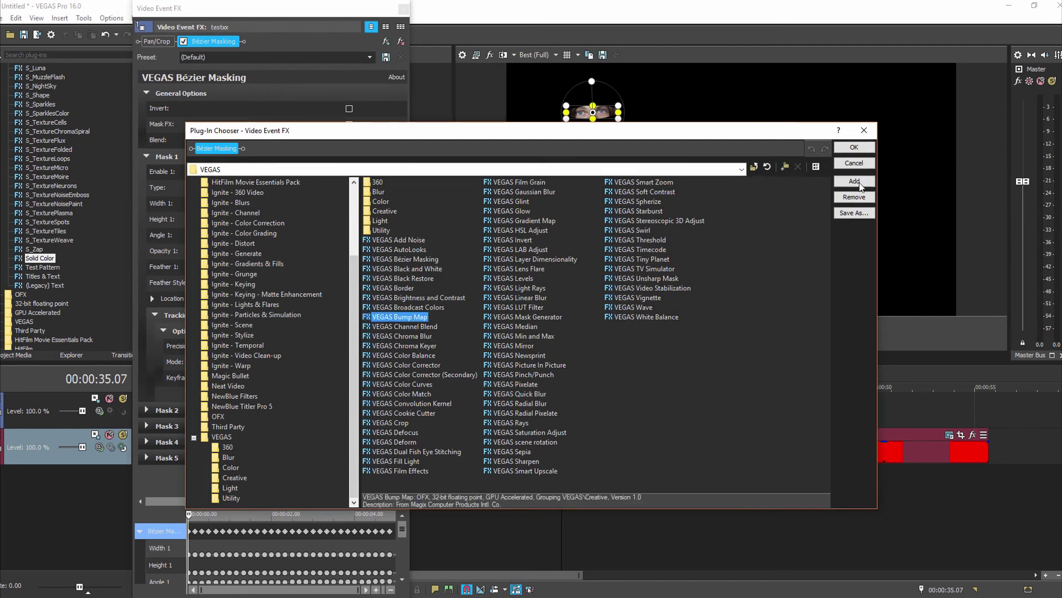
left_click(860, 185)
left_click(857, 148)
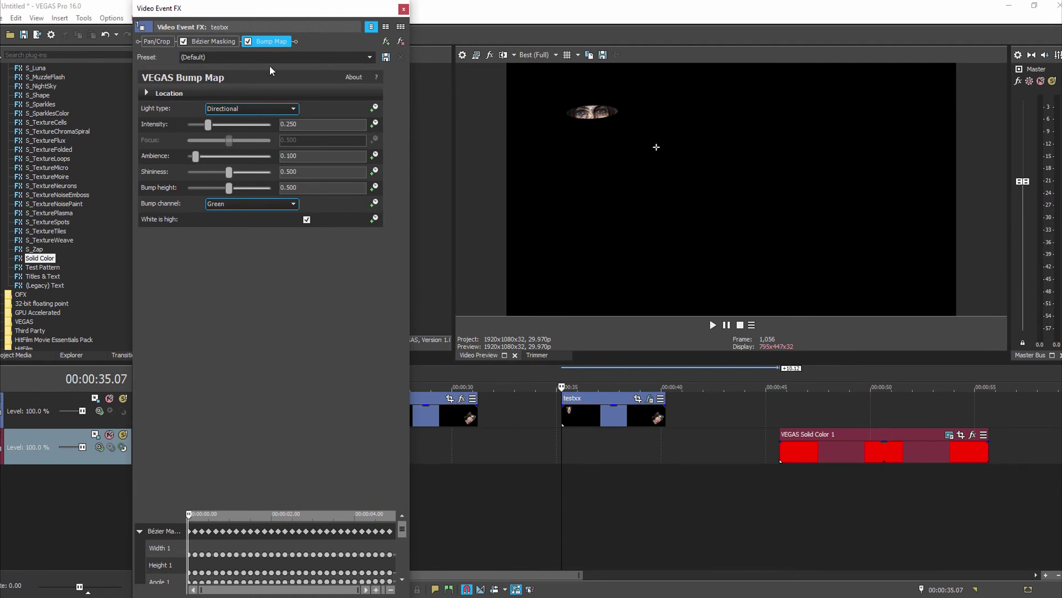
Step: Try maximum Blend and an inverted mask on the bump-mapped face, returning Blend to 0.000 and Invert to off
left_click(198, 39)
left_click_drag(229, 142, 335, 140)
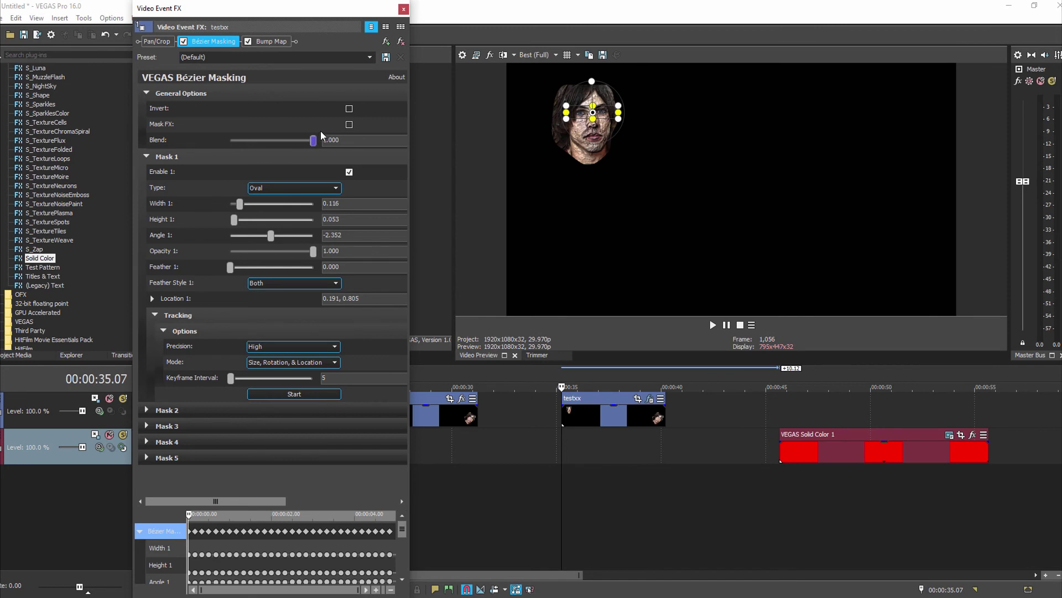
left_click_drag(313, 140, 195, 149)
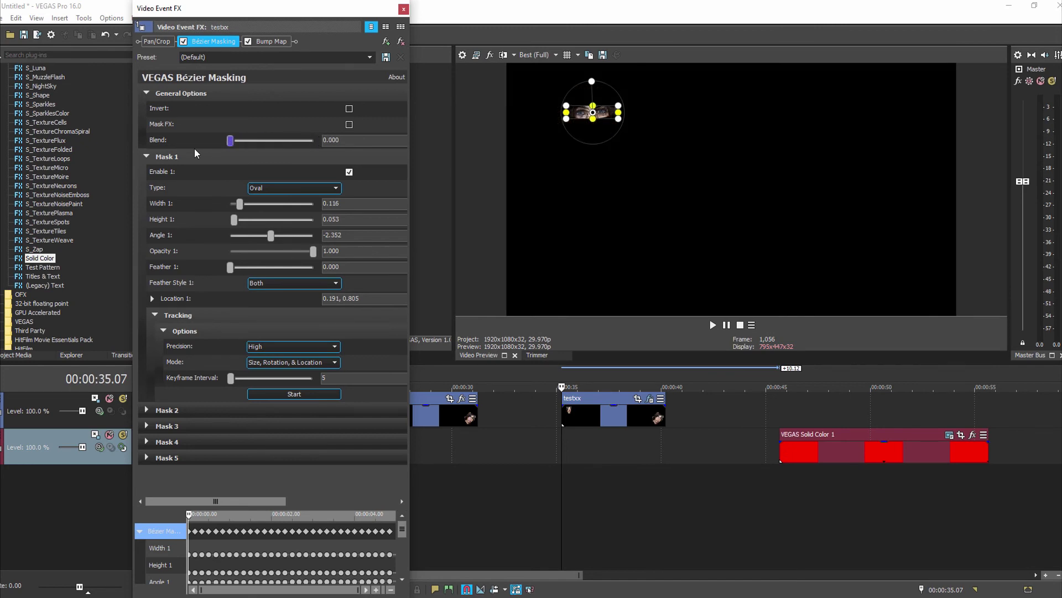
left_click(349, 109)
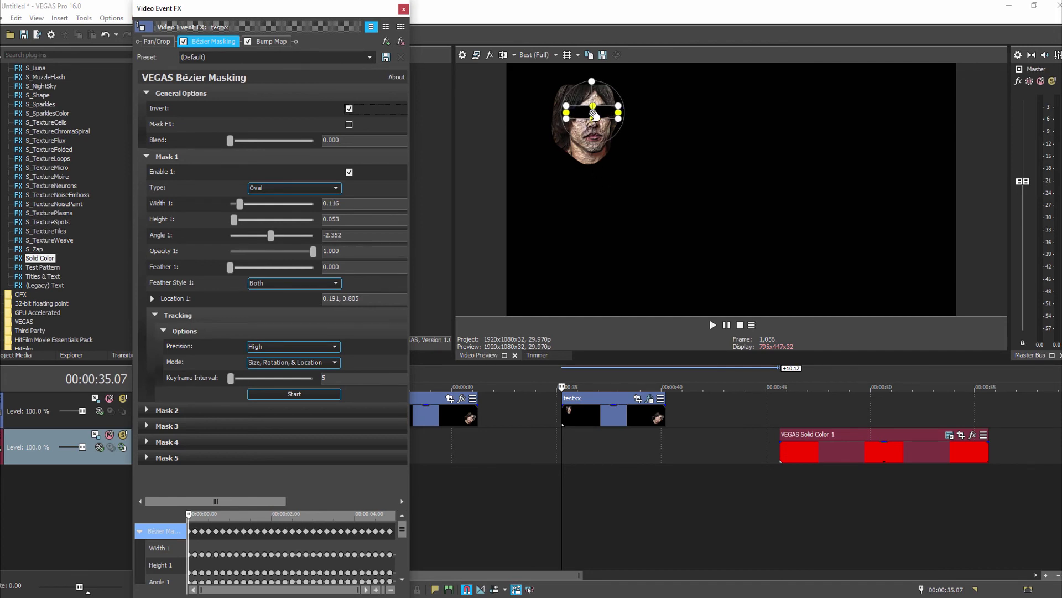
left_click(350, 109)
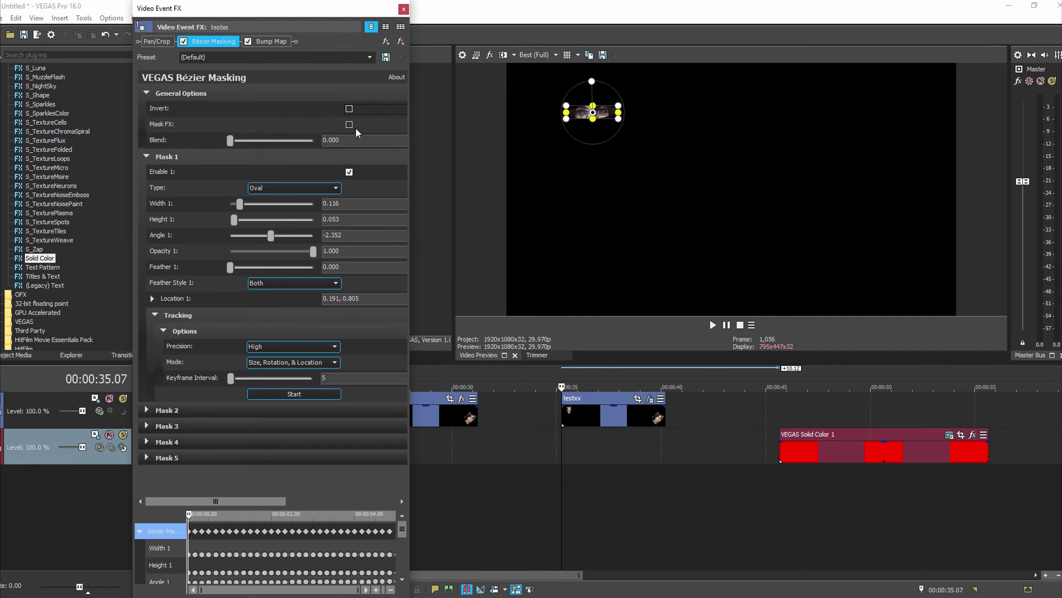
Step: Compare the bump-mapped face with Mask FX on and off, leaving Mask FX off, and close the event's effects
left_click(349, 125)
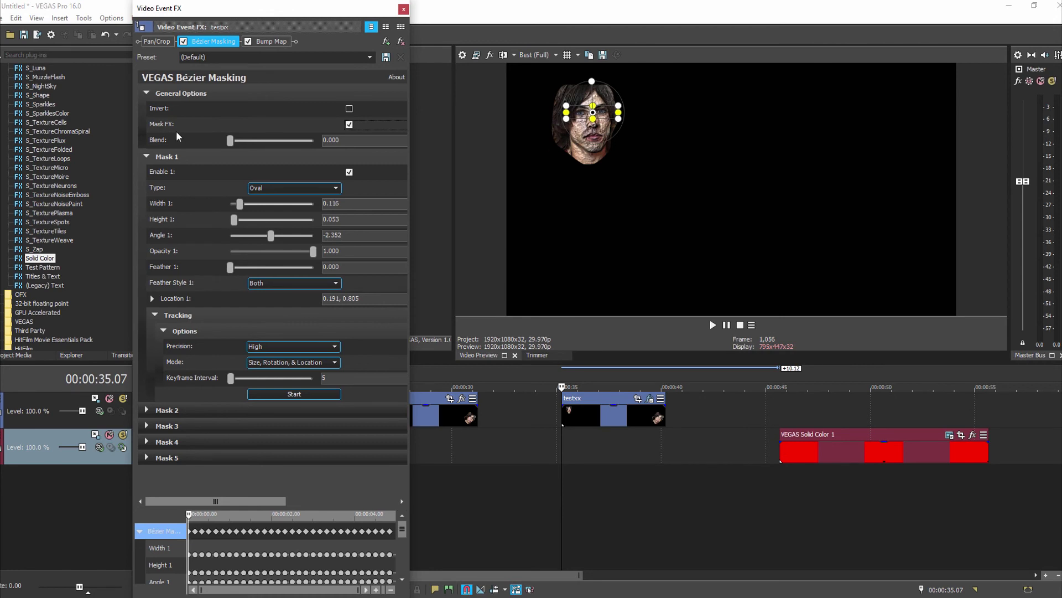
left_click_drag(237, 141, 166, 140)
left_click(348, 124)
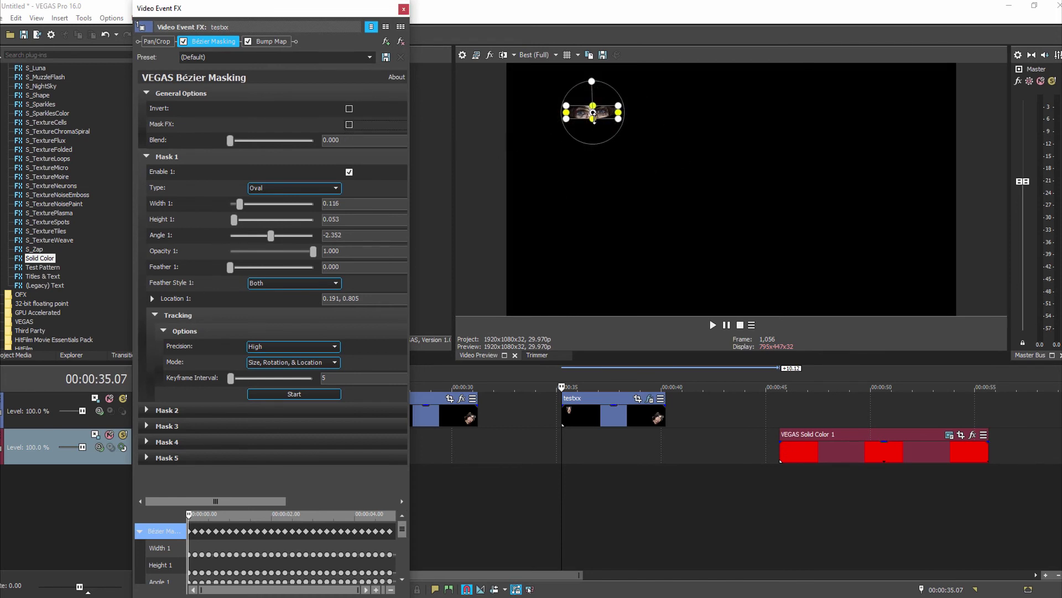
left_click(404, 9)
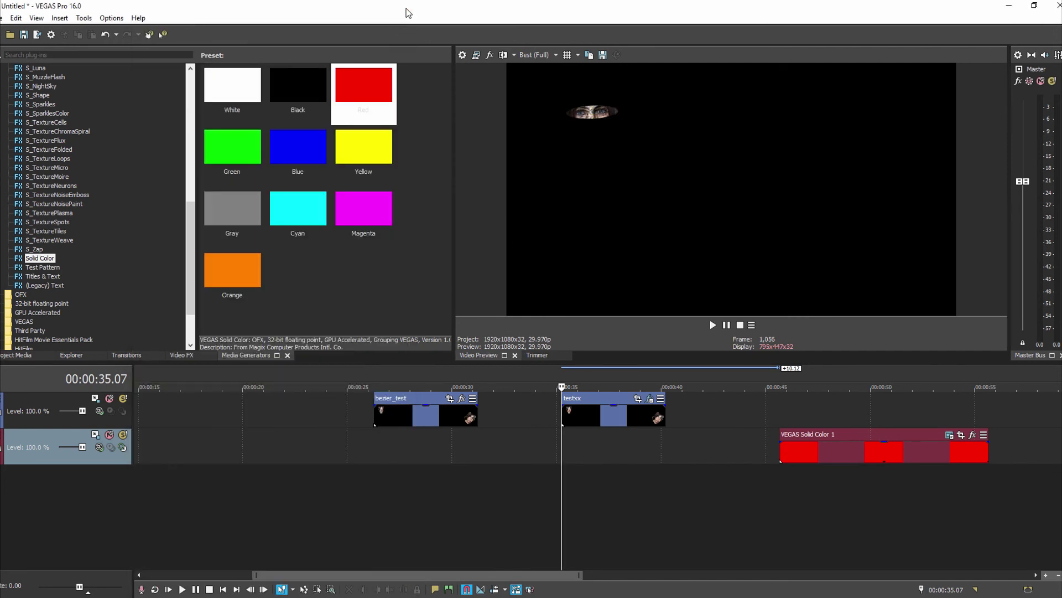
Step: Place testxx.mp4 from the project media on the track beneath the masked testxx event, aligned with its start
left_click(23, 358)
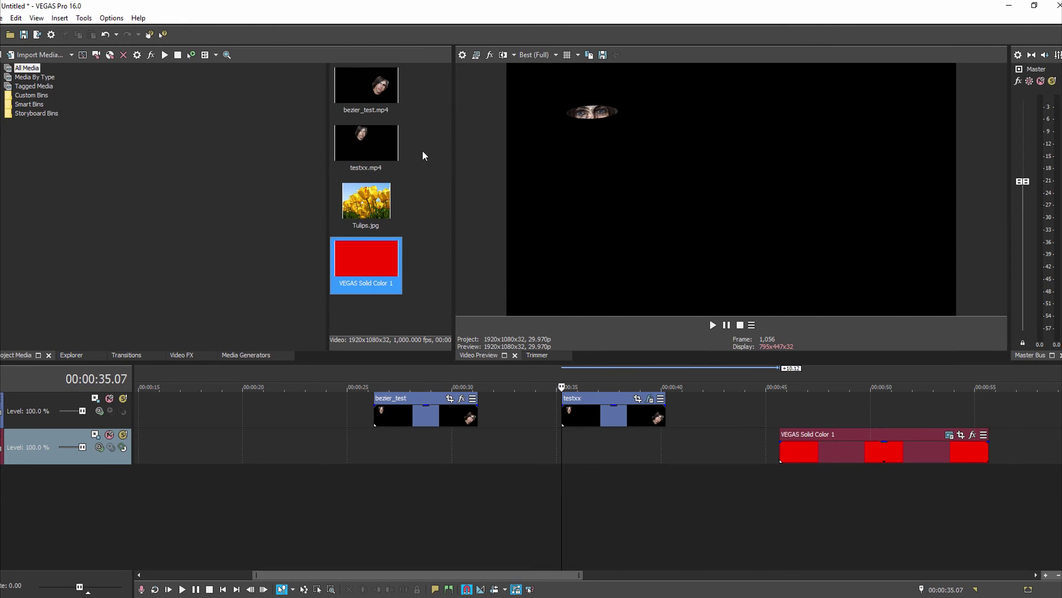
left_click_drag(363, 154, 566, 461)
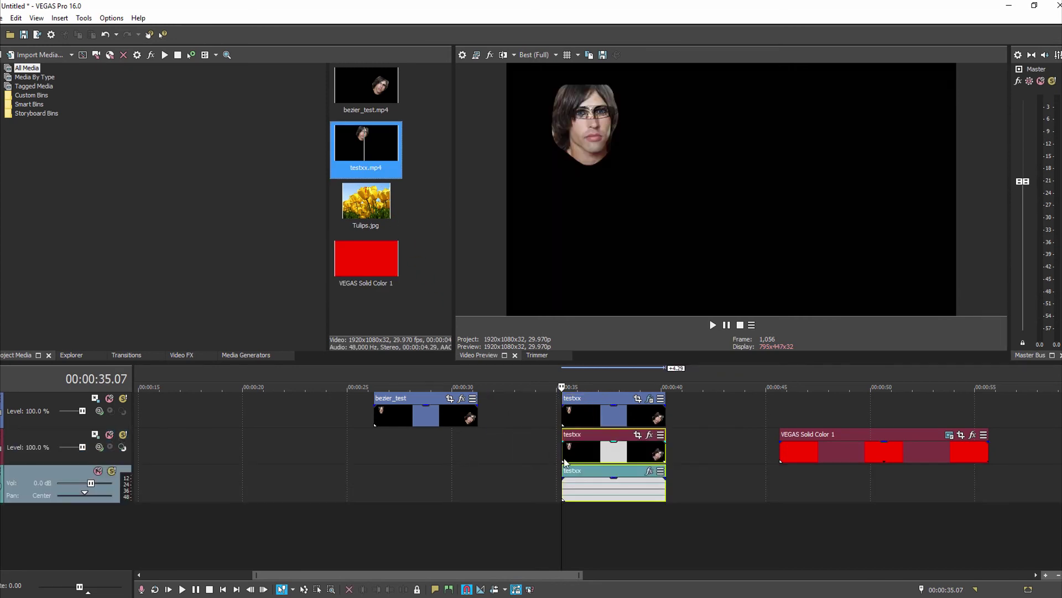
Step: Play back the tracked bump-mapped eyes over the unmasked face from the start of the testxx clips
left_click(569, 538)
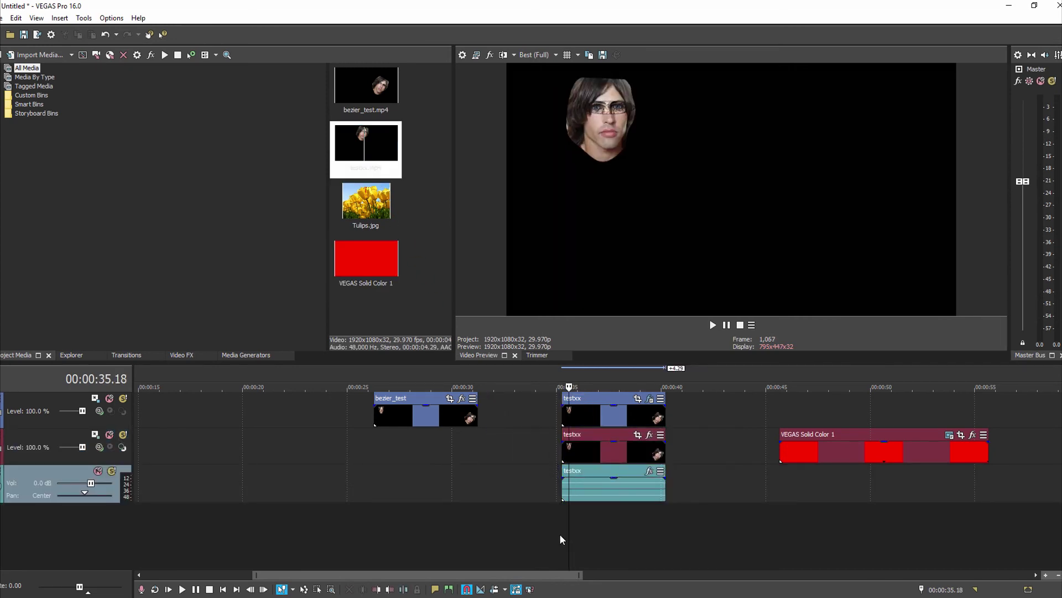
key("space")
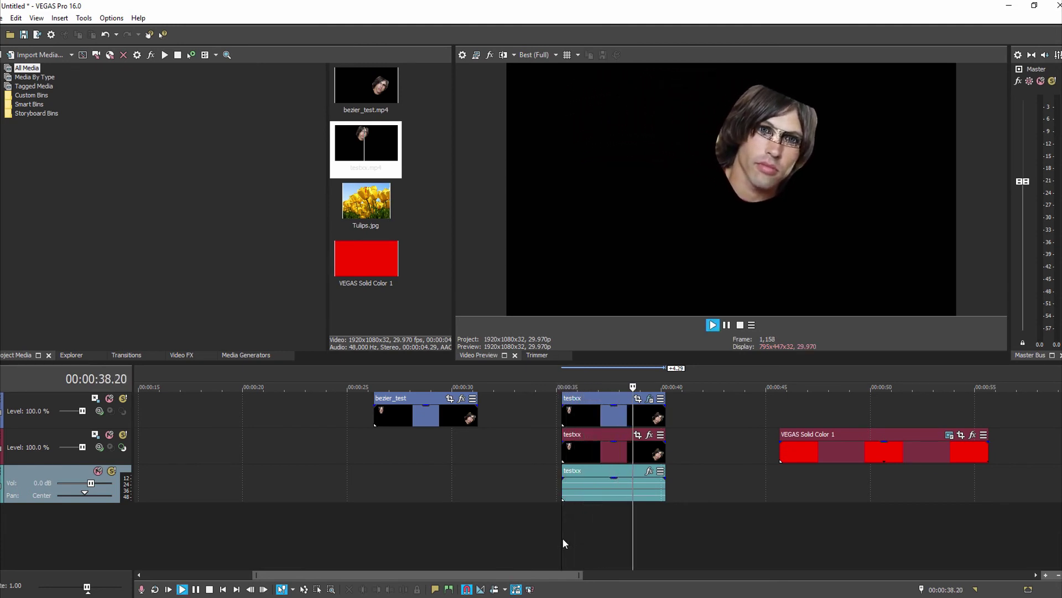
left_click(562, 537)
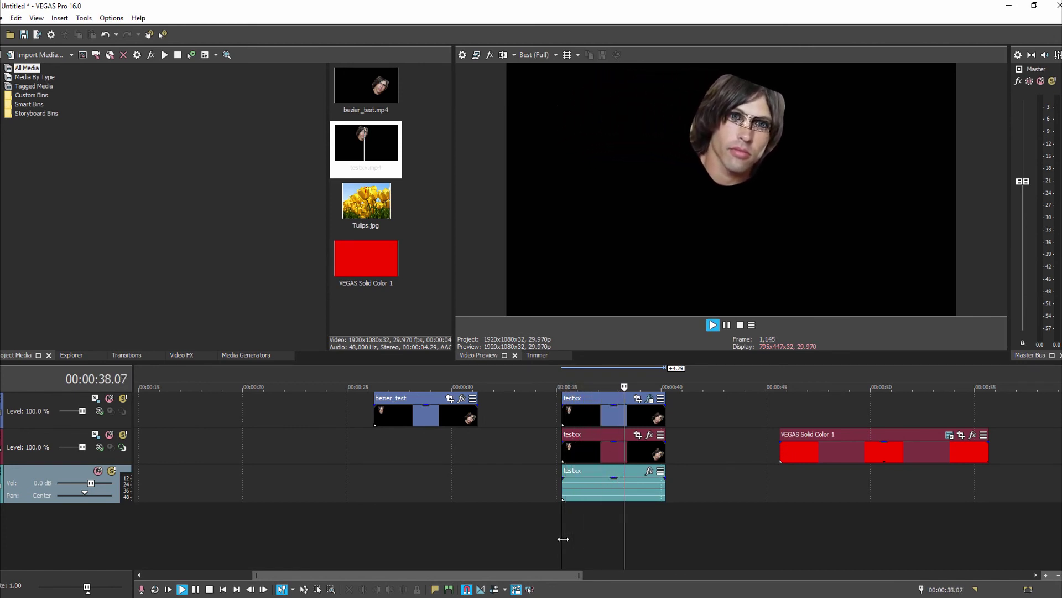
key("space")
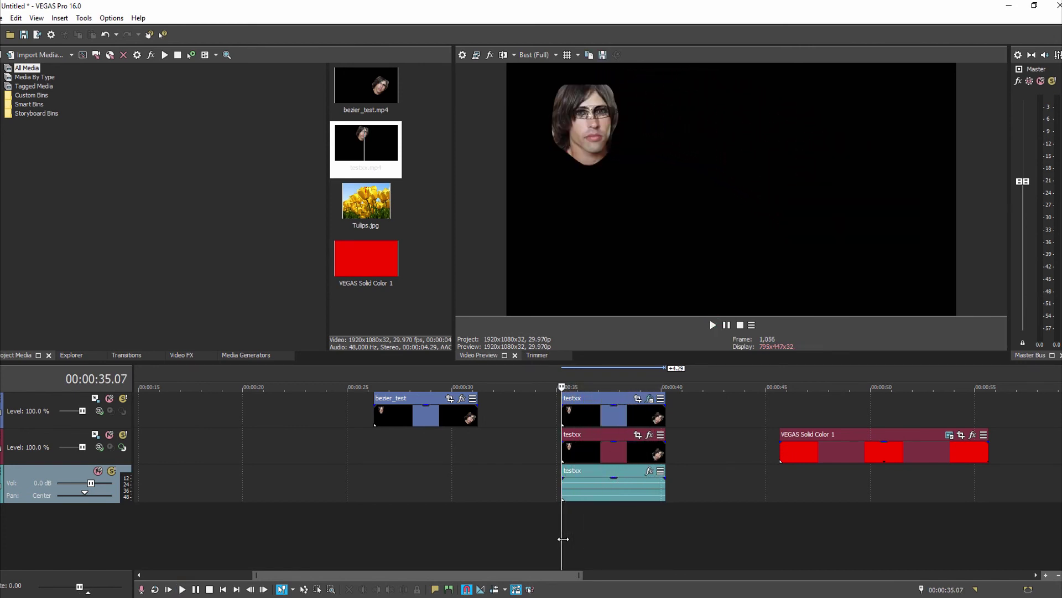
Step: Set the feather of Mask 1 on the upper testxx event to about 5.986
left_click(650, 402)
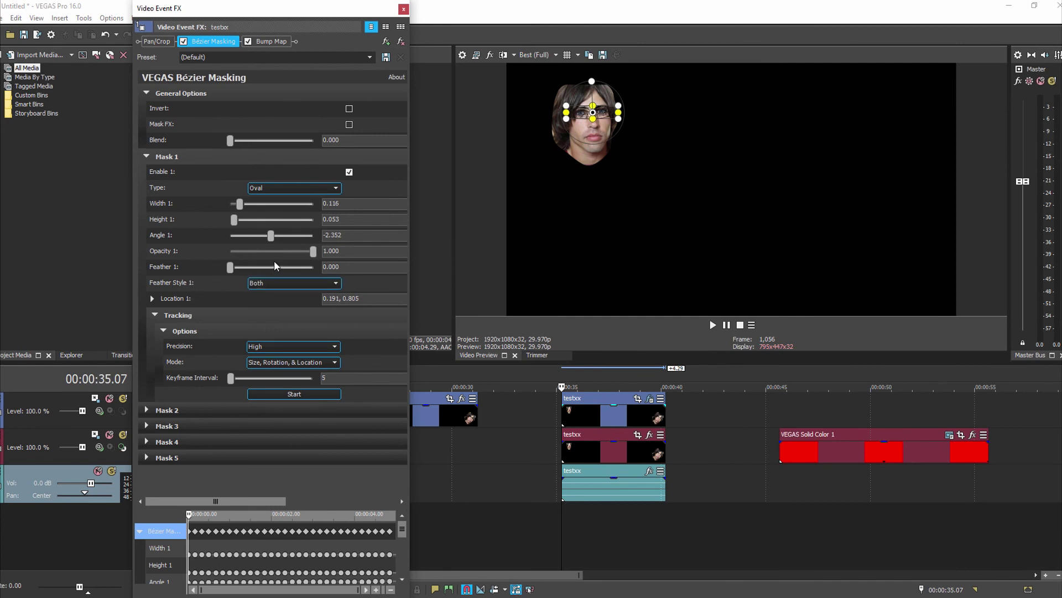
left_click_drag(229, 265, 243, 266)
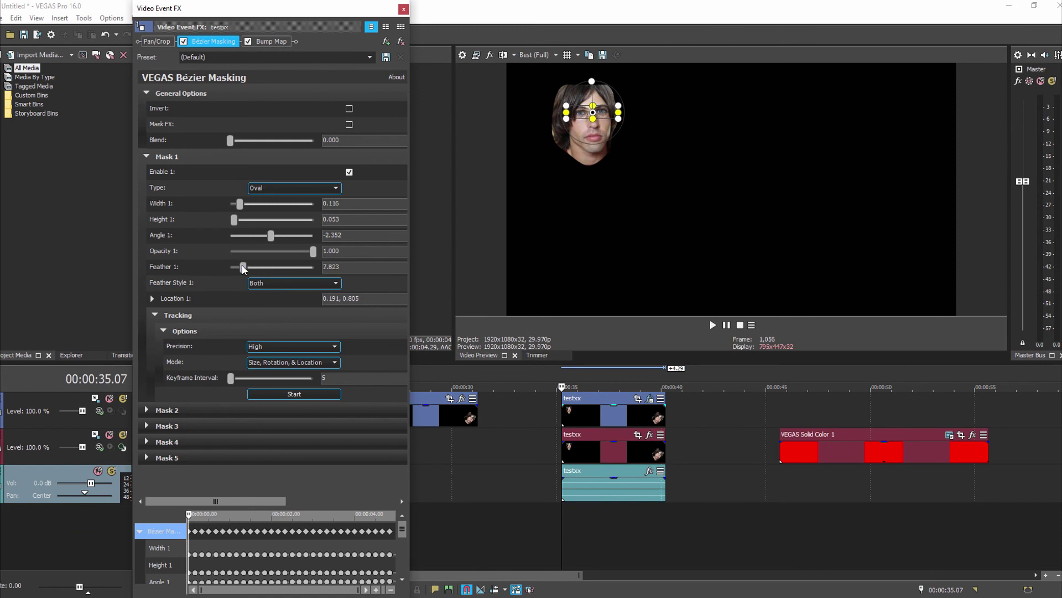
left_click_drag(241, 264, 237, 266)
left_click_drag(237, 267, 240, 267)
left_click(404, 9)
Step: Play back the testxx clips to check the feathered eye mask over the face
key("space")
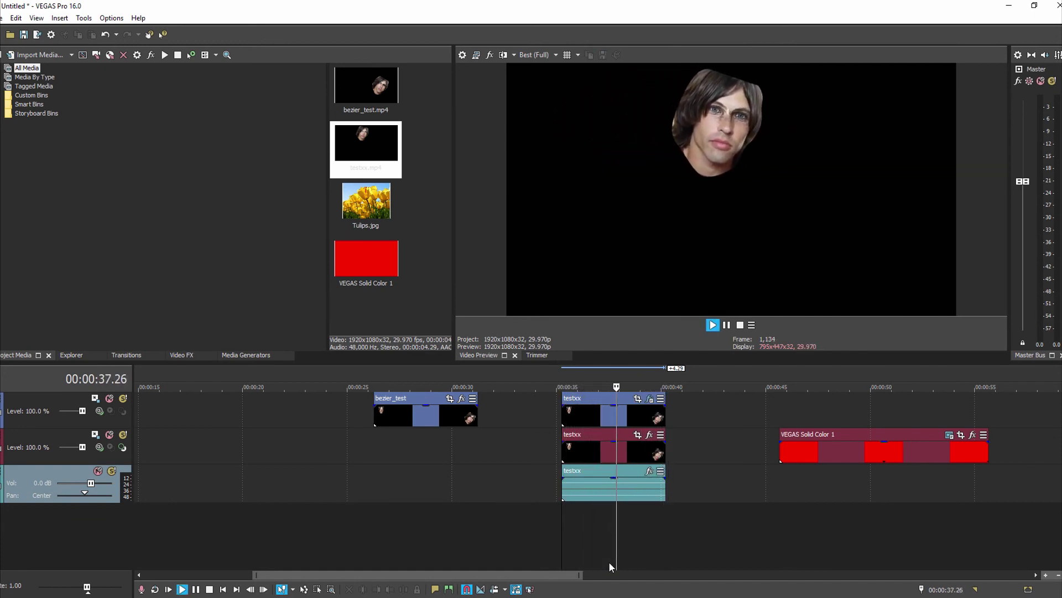
key("space")
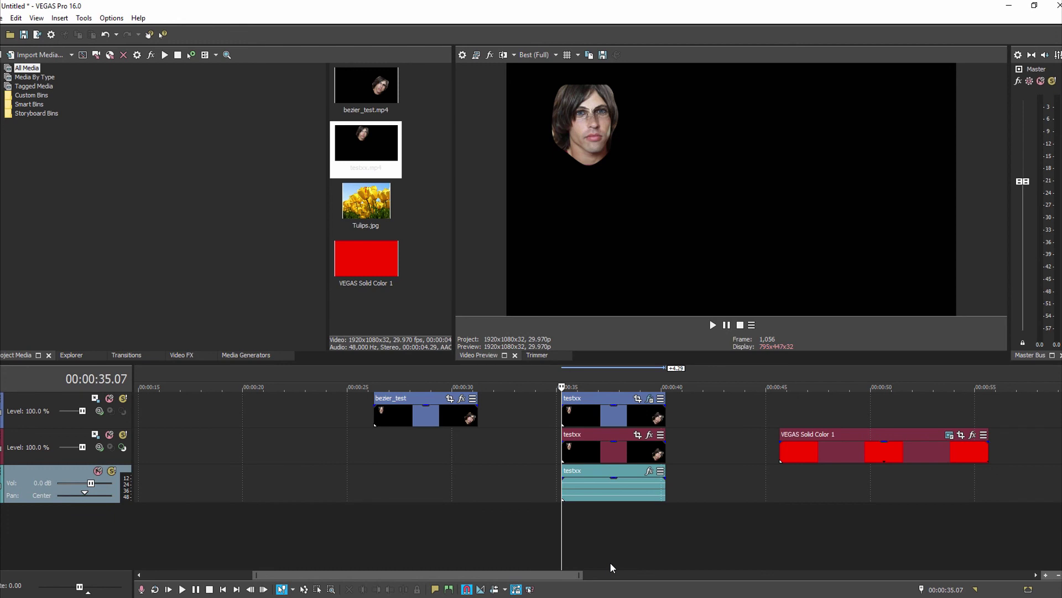
Step: Open the Bézier Masking settings of the upper testxx event
left_click(650, 399)
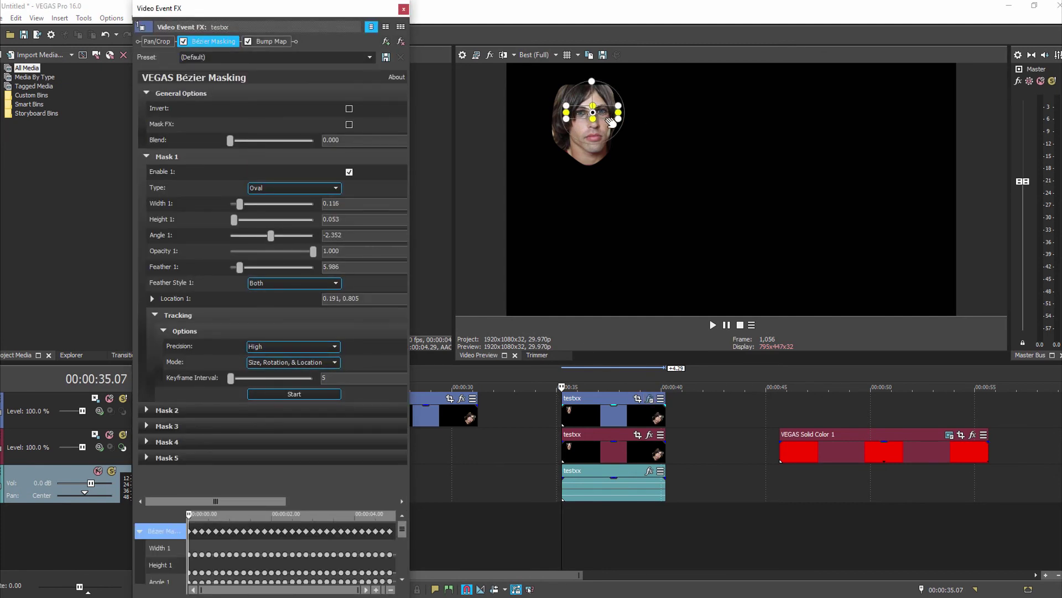